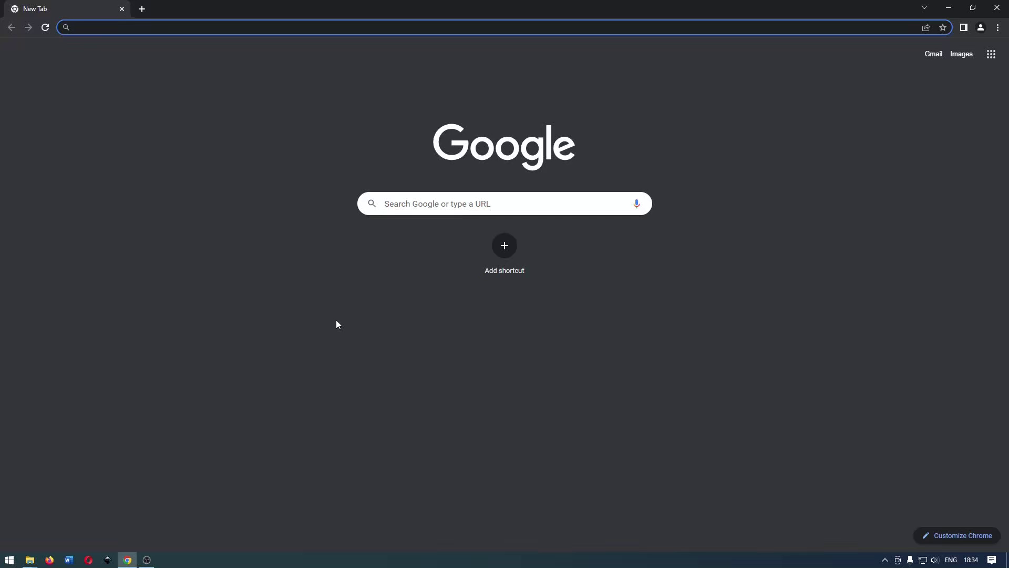
Search Google for 'voukoder' and open the official voukoder.org site
text(voukode)
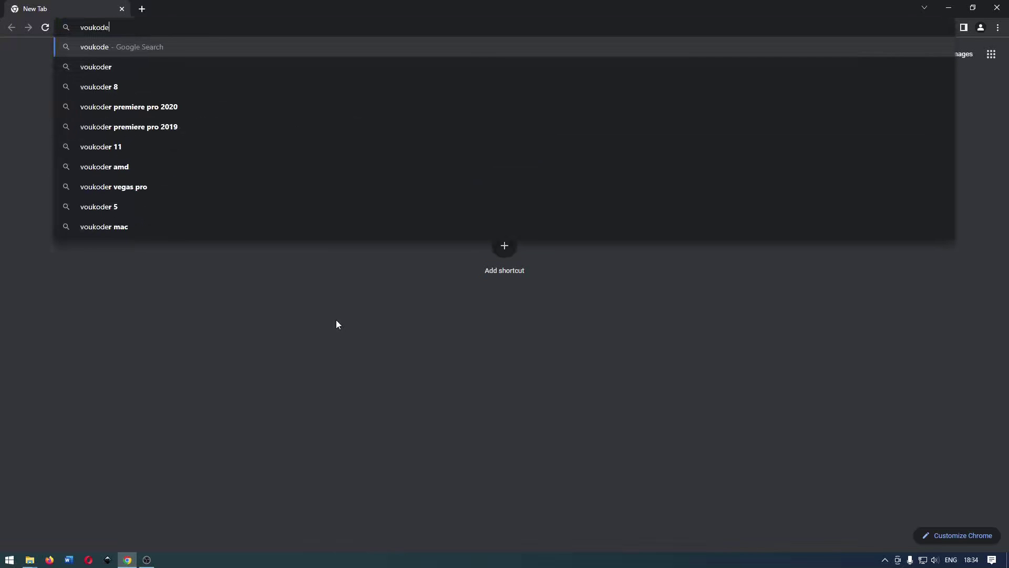
text(r)
key(Return)
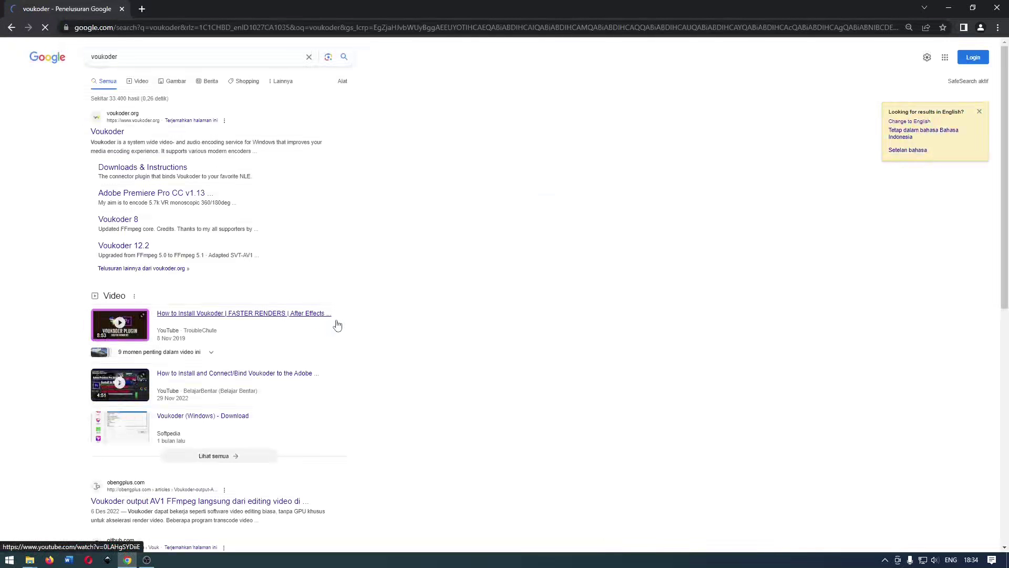
click(117, 135)
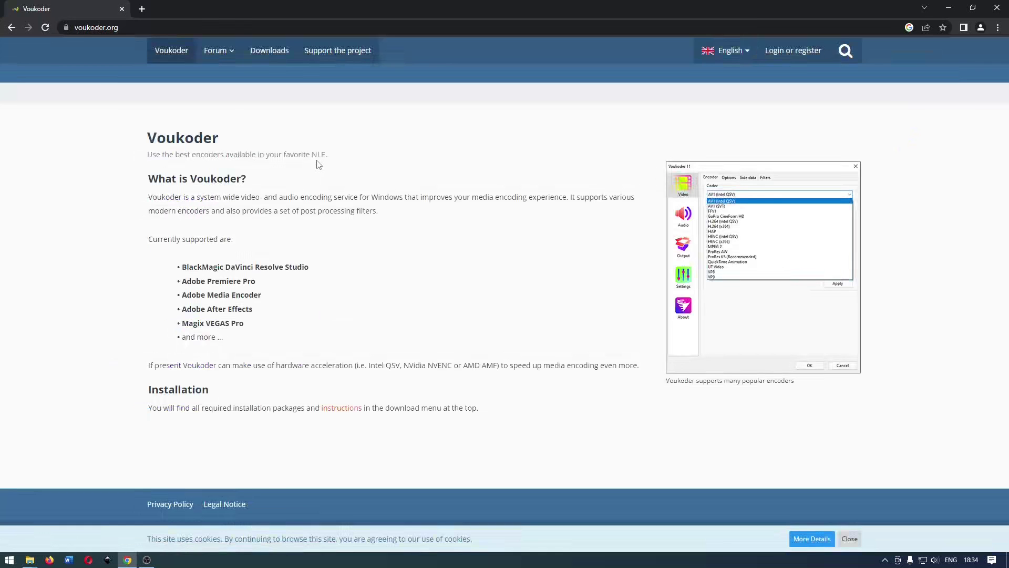
Download the Voukoder 13.1 installer from the voukoder.org downloads page
click(255, 59)
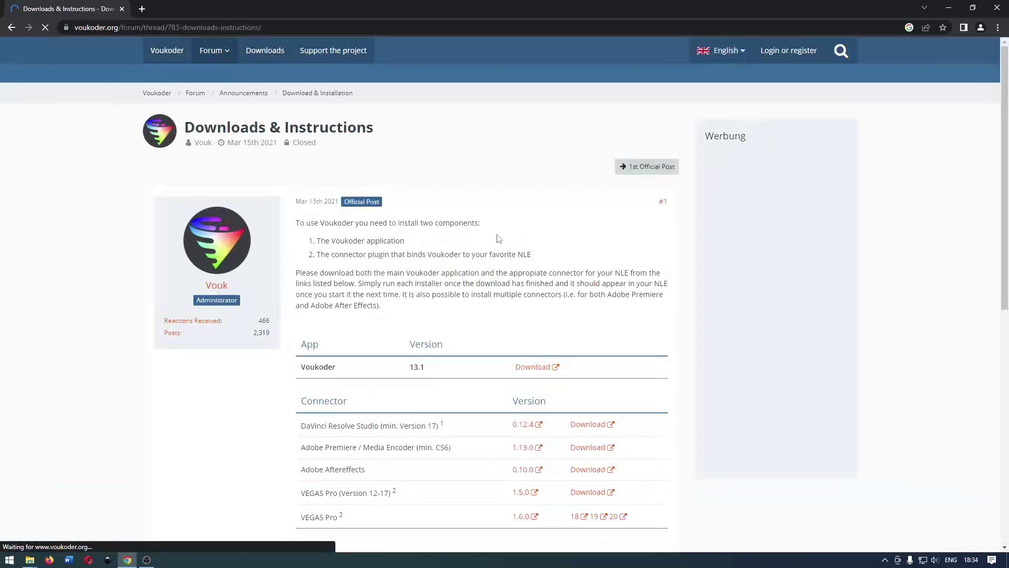
scroll(498, 238, down, 3)
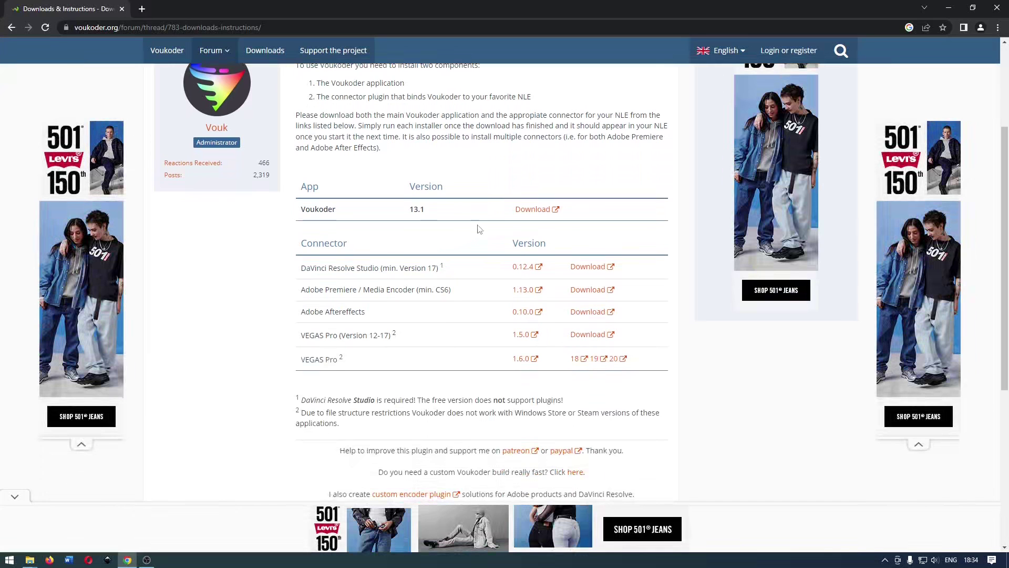
click(537, 210)
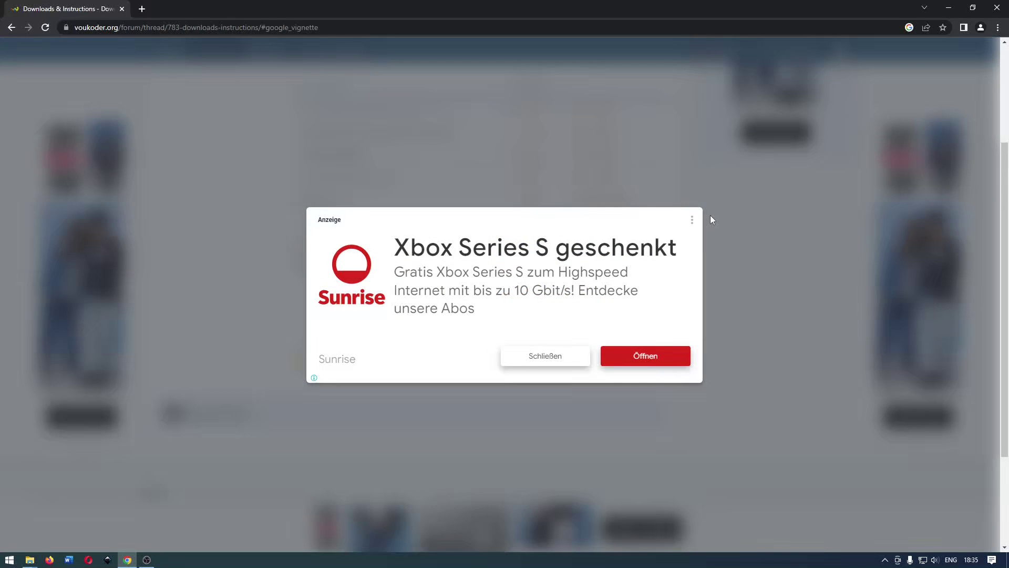
click(535, 362)
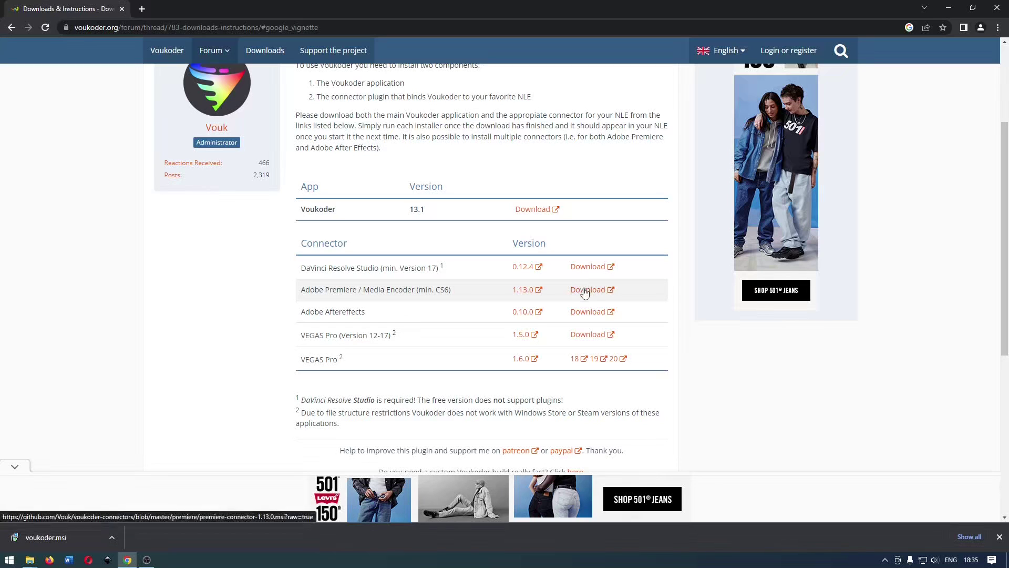
Download the Adobe Premiere connector 1.13.0 installer and bring up the Downloads folder
click(585, 293)
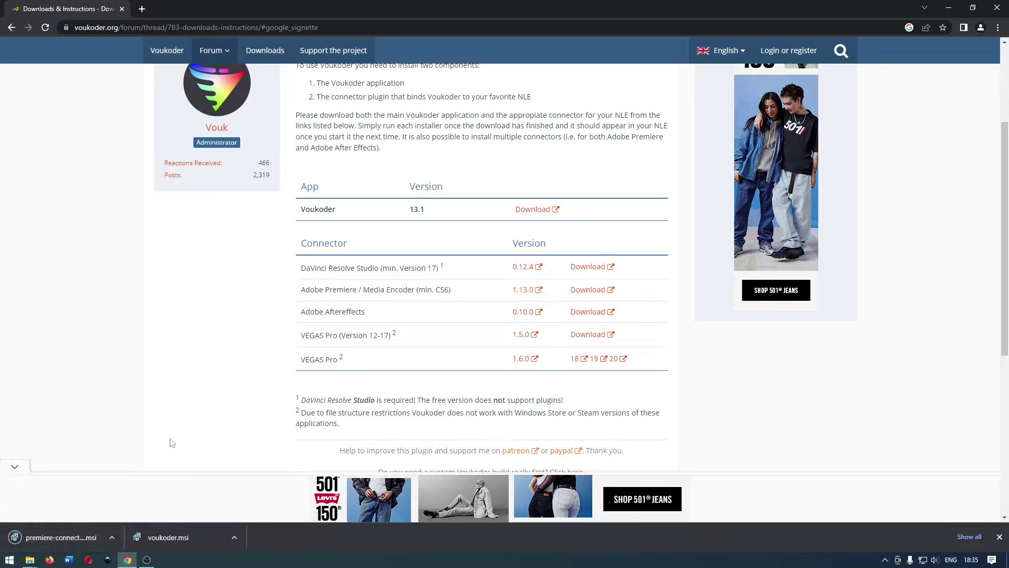
mouse_move(29, 559)
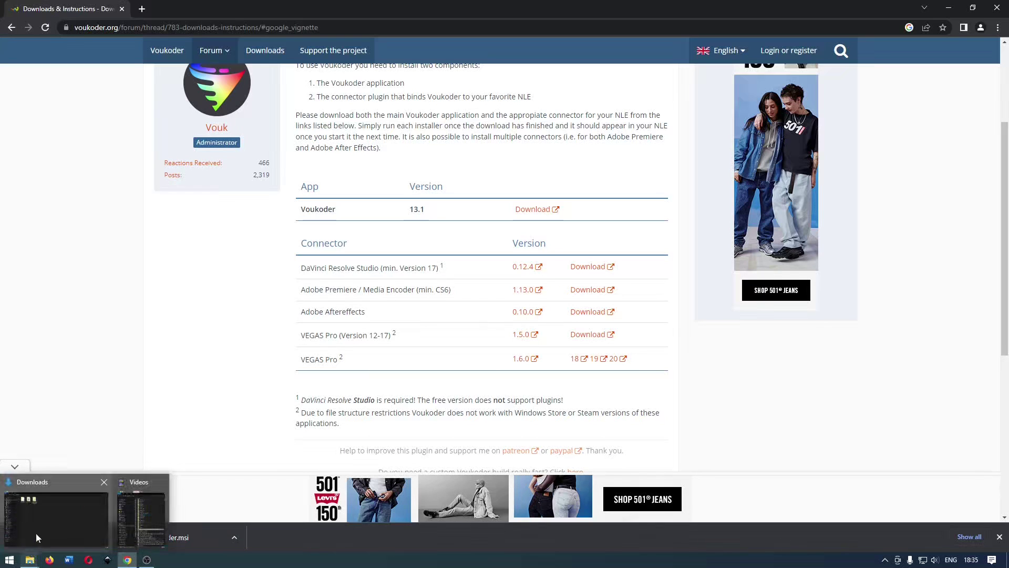
click(36, 532)
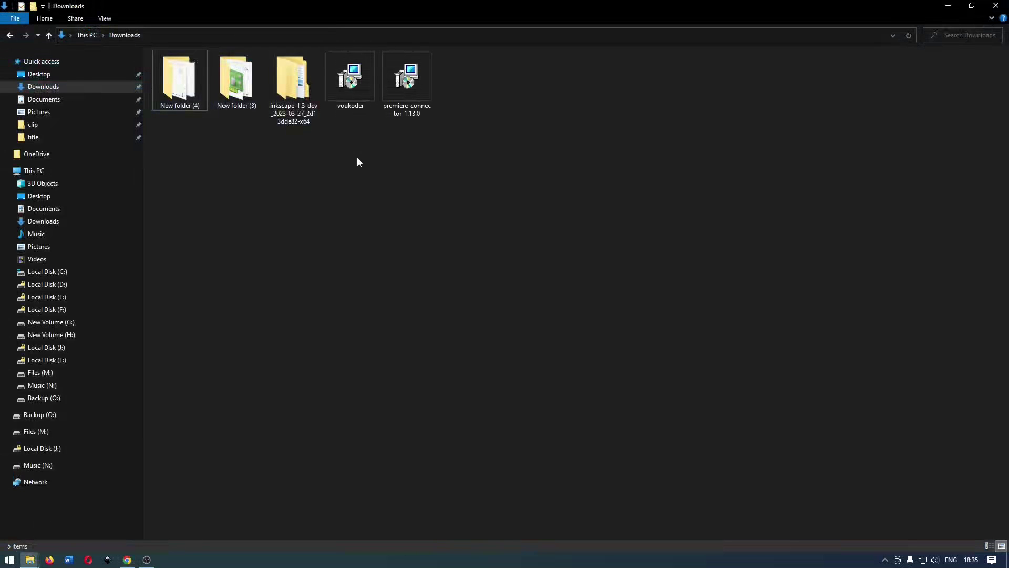
Run the voukoder installer from Downloads with default settings, approving the UAC prompt
drag(357, 161, 355, 45)
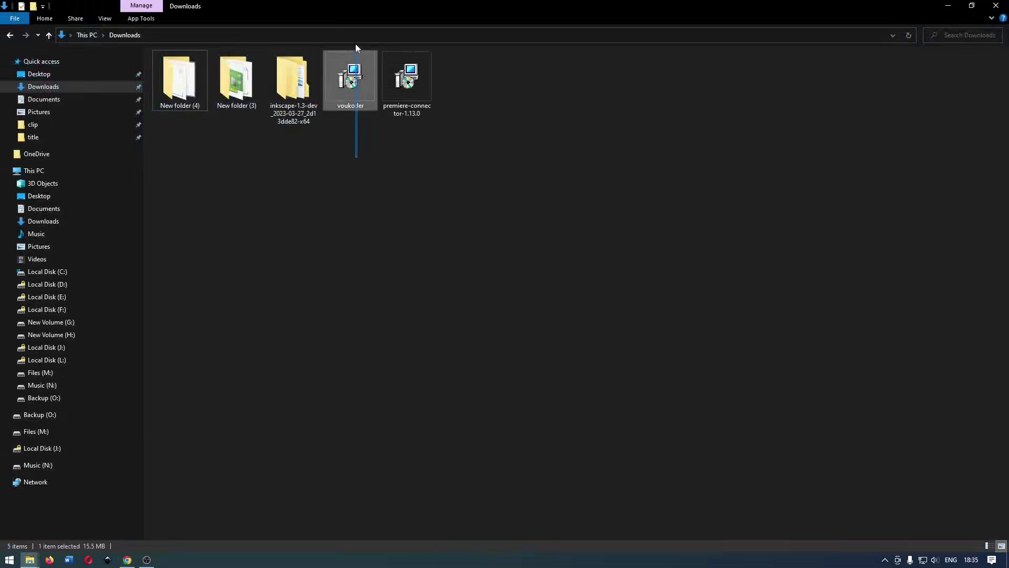
mouse_move(392, 173)
mouse_down()
mouse_move(431, 88)
mouse_move(430, 100)
mouse_up()
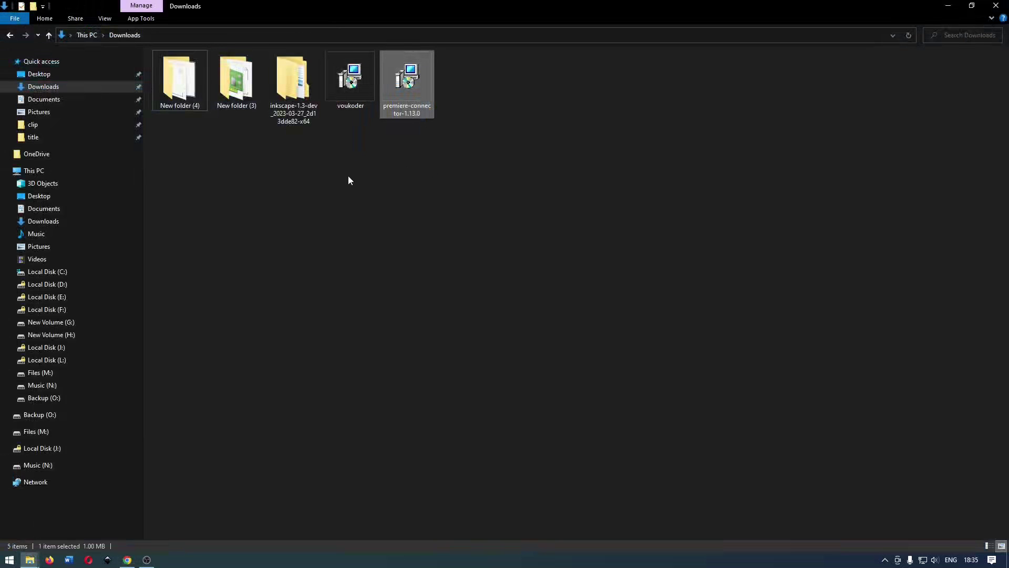
double_click(339, 93)
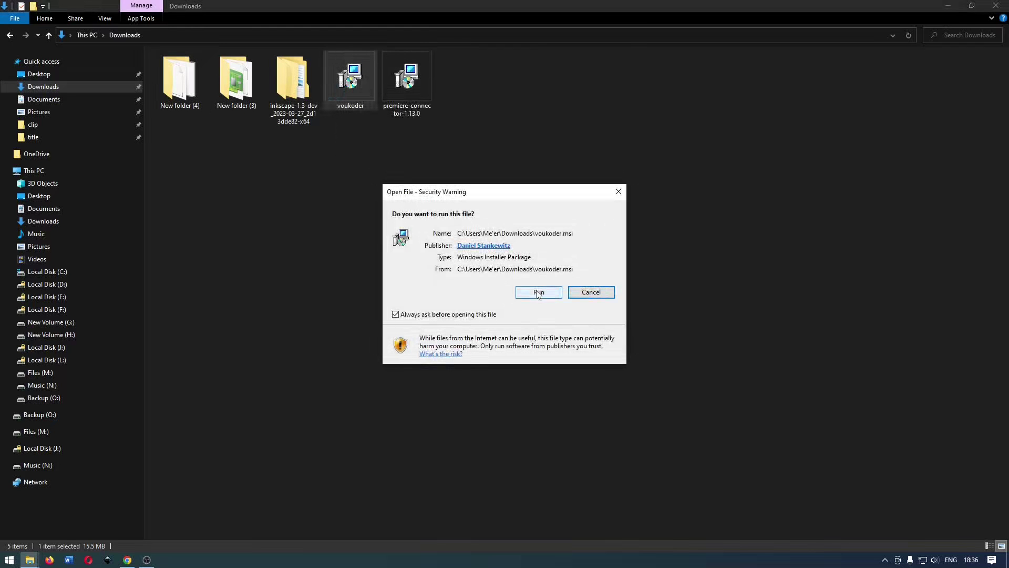
click(538, 293)
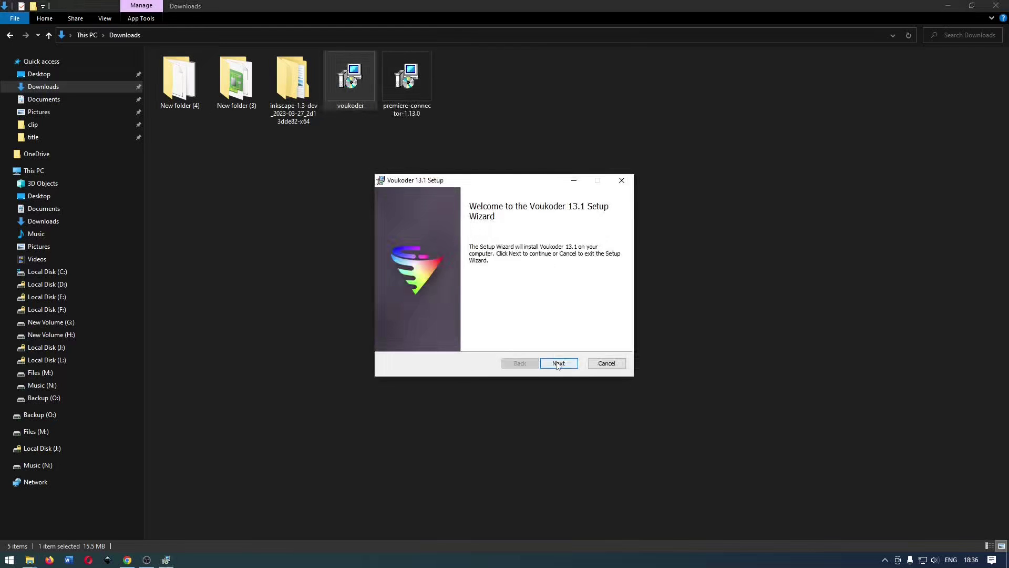
click(558, 364)
click(560, 363)
click(560, 364)
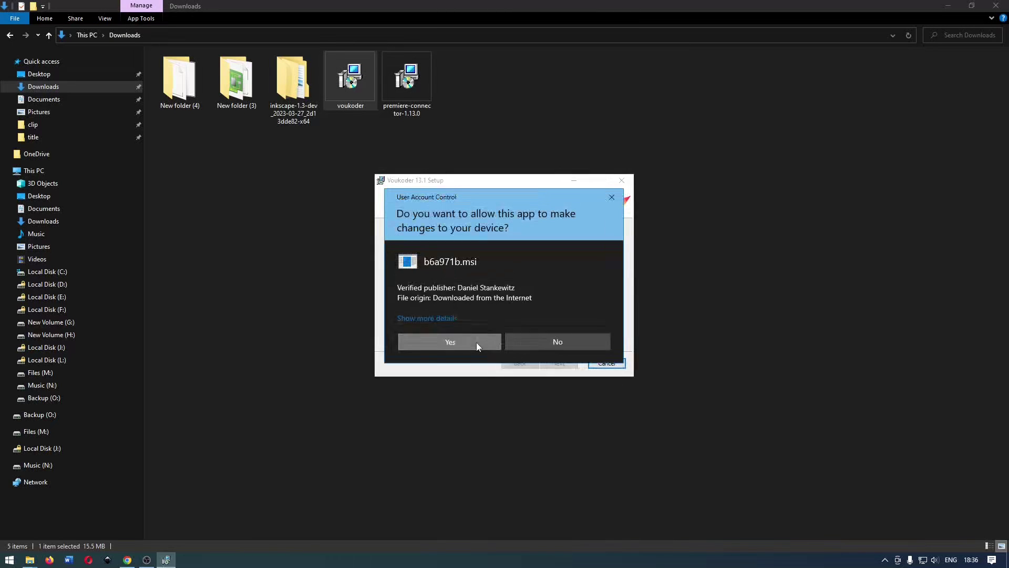
click(476, 342)
key(Return)
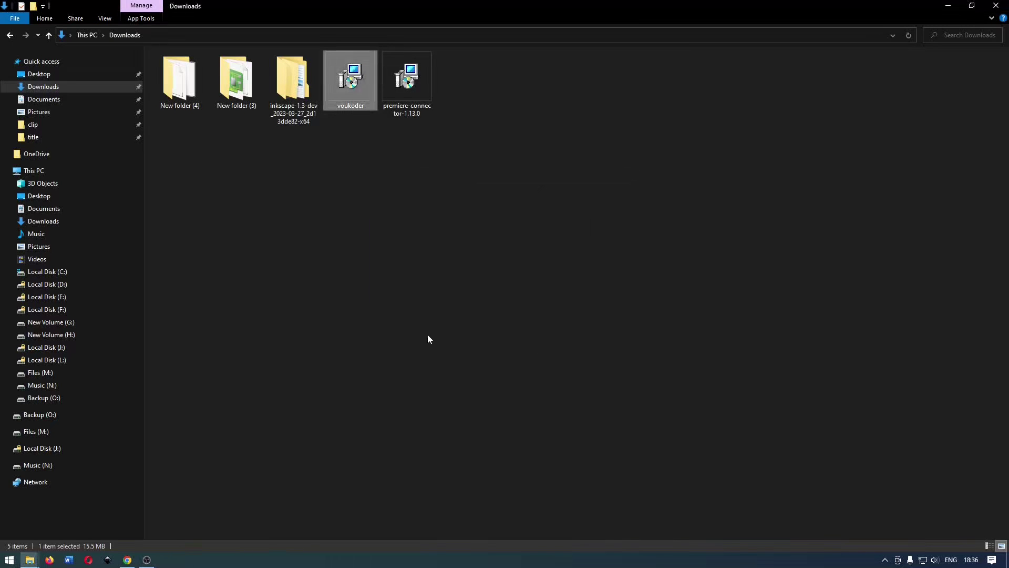
Launch Premiere Pro 2023 on the Voukoder project and drag the Benchmark video into it
click(8, 559)
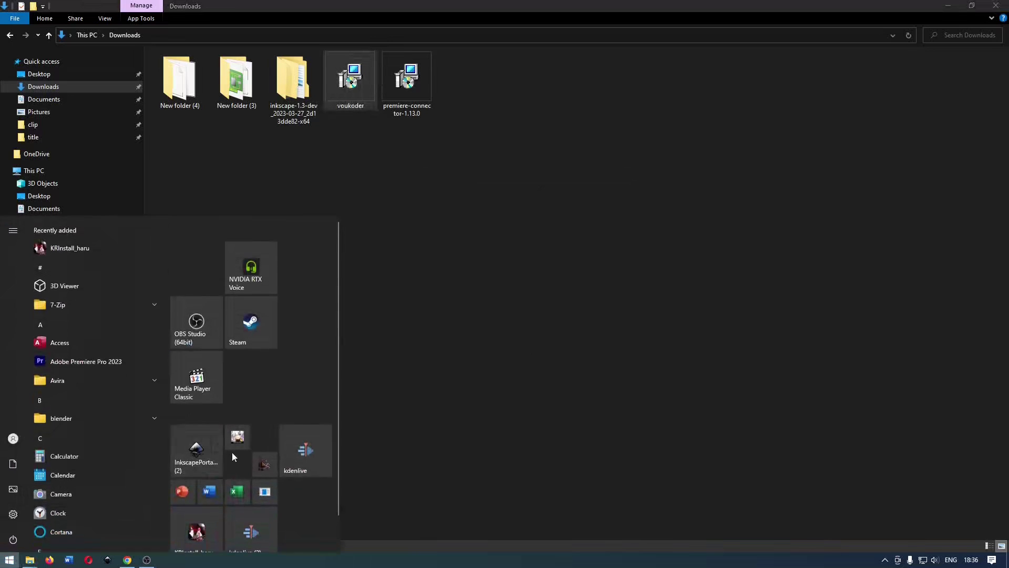
click(408, 403)
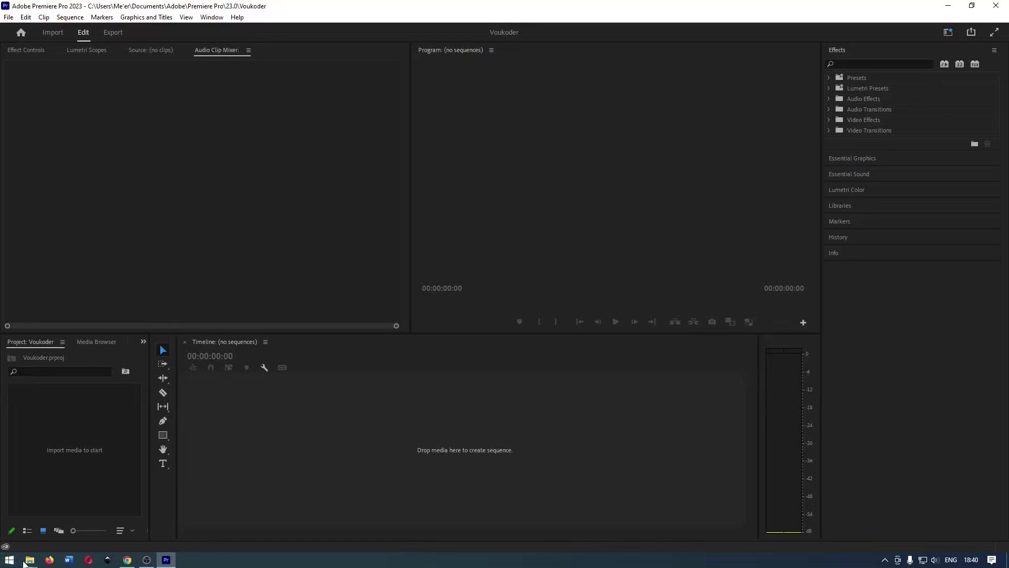
mouse_move(30, 559)
mouse_move(29, 537)
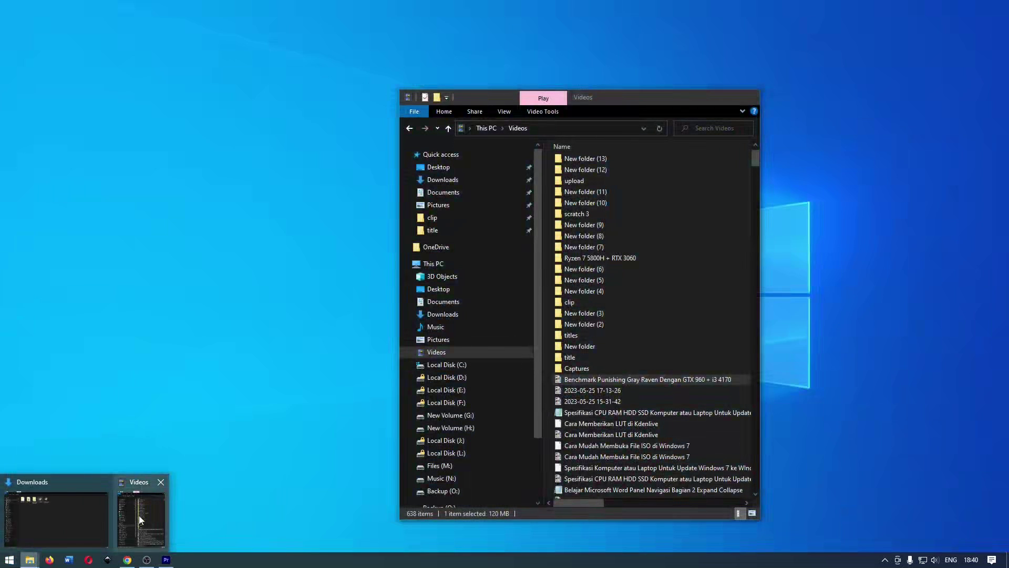
click(139, 517)
mouse_move(648, 379)
mouse_down()
mouse_move(260, 399)
mouse_move(254, 415)
mouse_up()
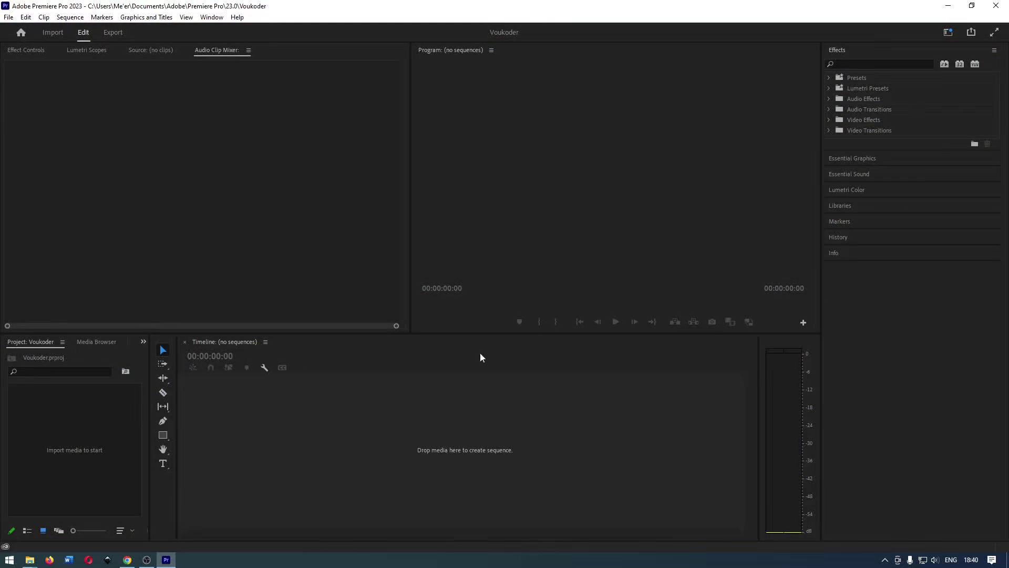
Retry importing the Benchmark MKV into Premiere and dismiss the unsupported-compression error
mouse_move(30, 559)
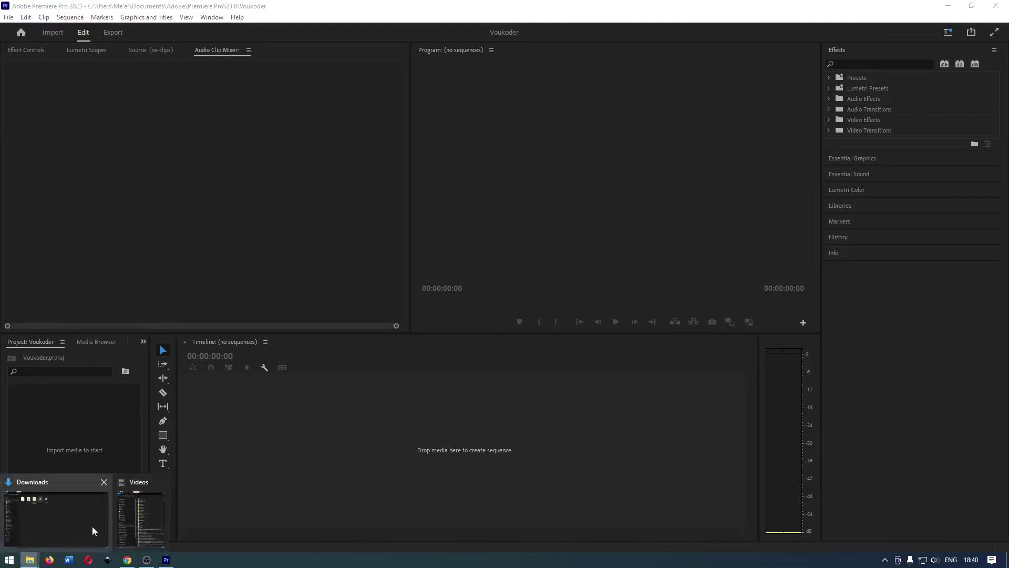
click(138, 526)
drag(601, 379, 96, 440)
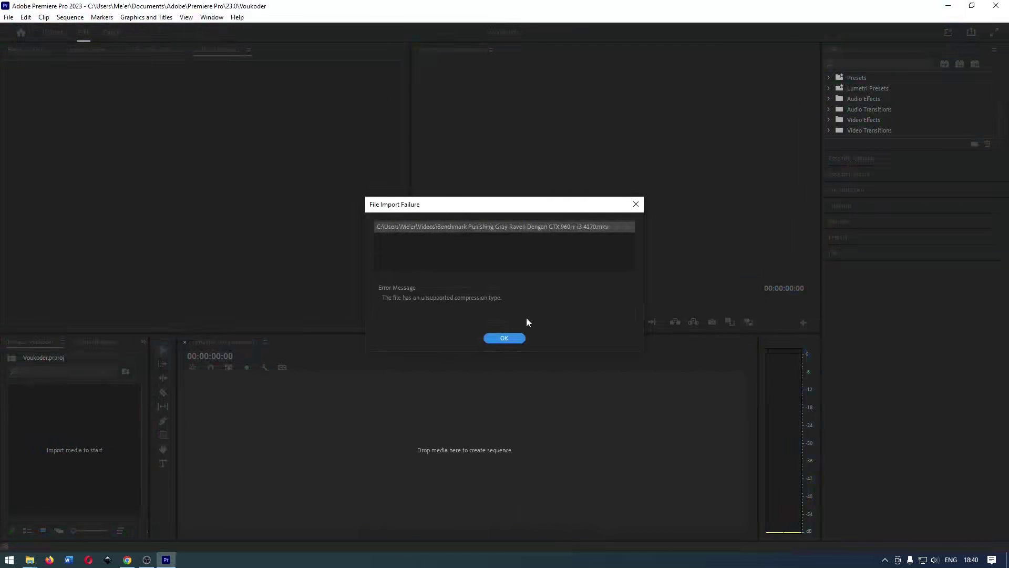
click(504, 337)
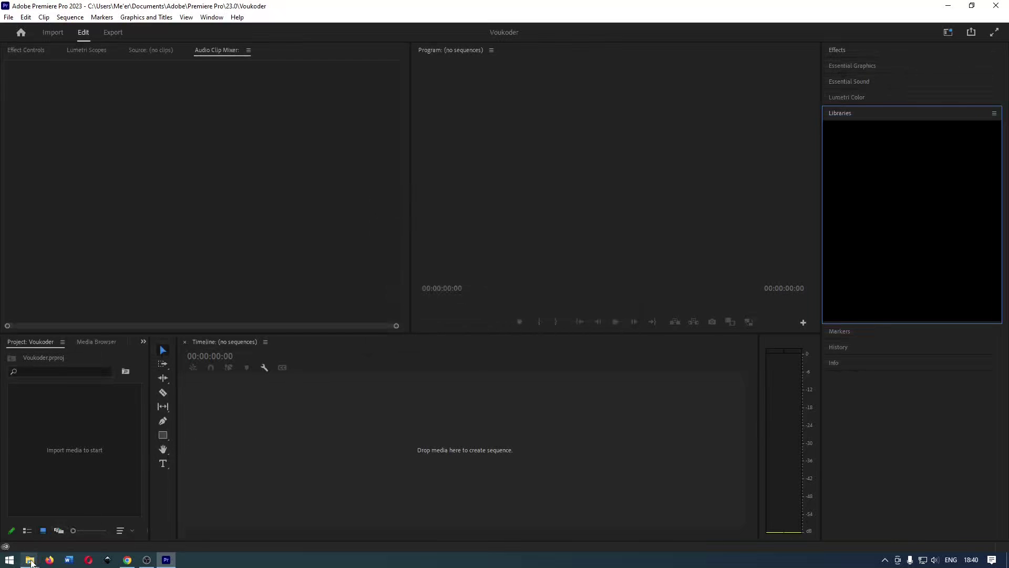
Remux the Benchmark recording from MKV to MP4 with OBS Studio's Remux Recordings tool
mouse_move(30, 558)
mouse_move(131, 509)
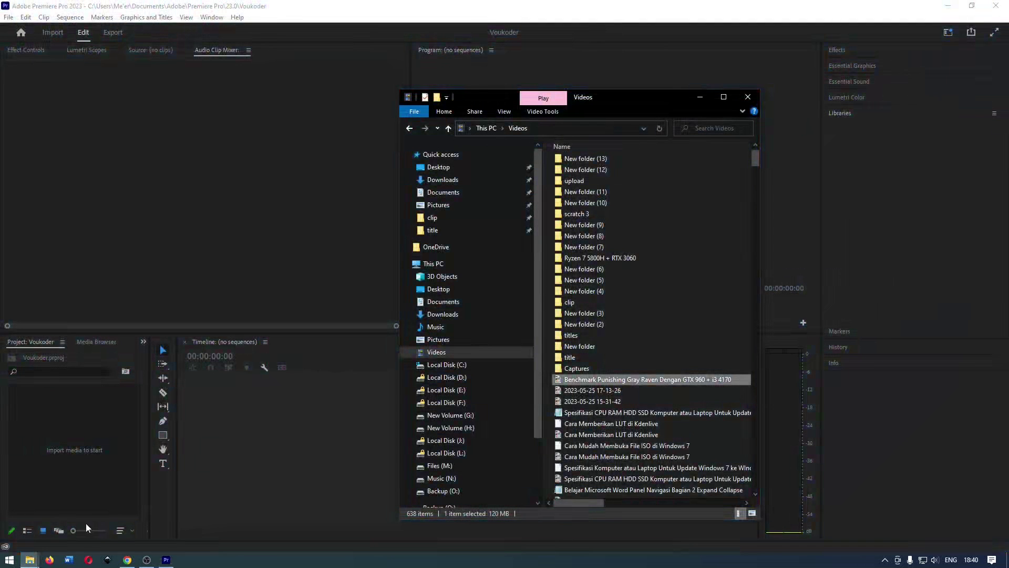
click(146, 559)
drag(326, 247, 184, 172)
click(132, 180)
click(148, 196)
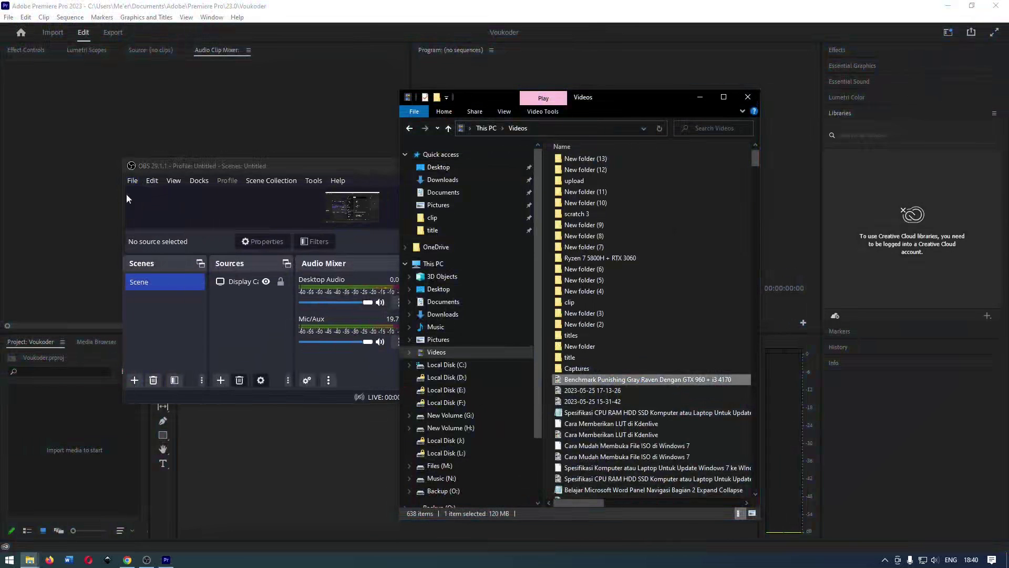
click(132, 180)
click(156, 211)
drag(657, 378, 309, 234)
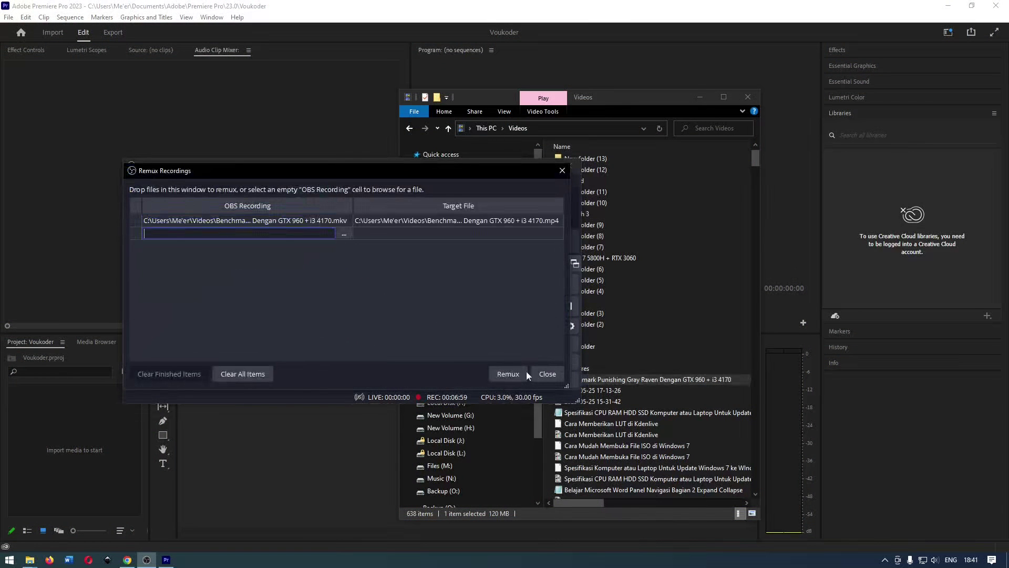
click(504, 374)
click(377, 289)
click(547, 374)
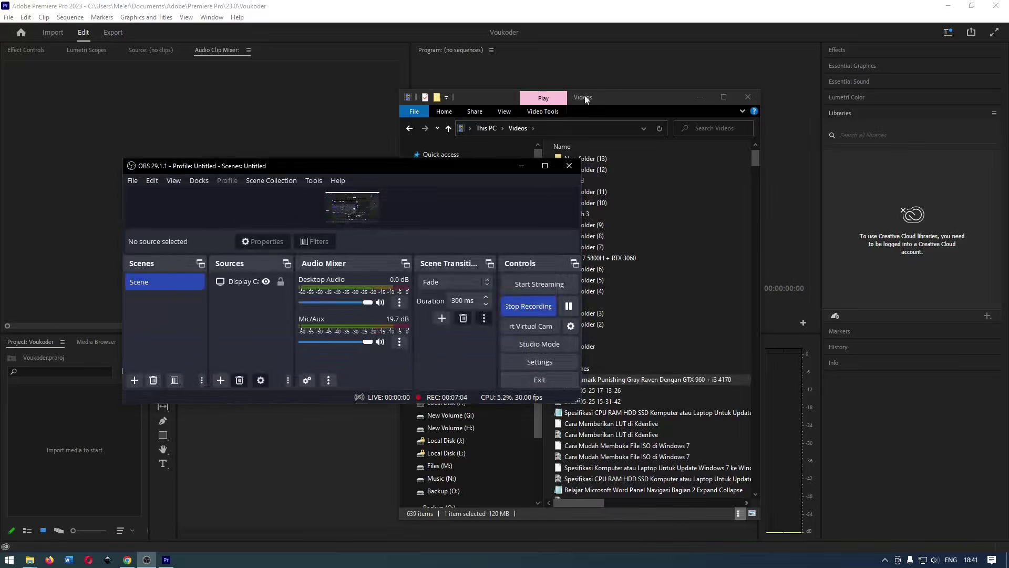
Refresh the Videos folder and import the Benchmark MP4 into Premiere's Project panel
click(549, 276)
right_click(548, 274)
click(576, 316)
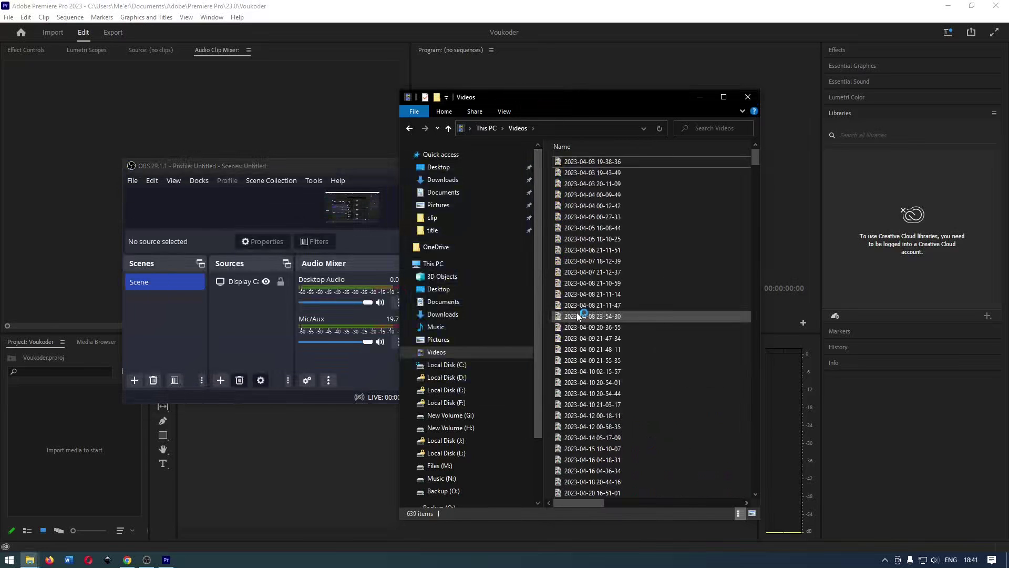
mouse_move(604, 404)
mouse_down()
mouse_move(93, 439)
mouse_move(273, 456)
mouse_up()
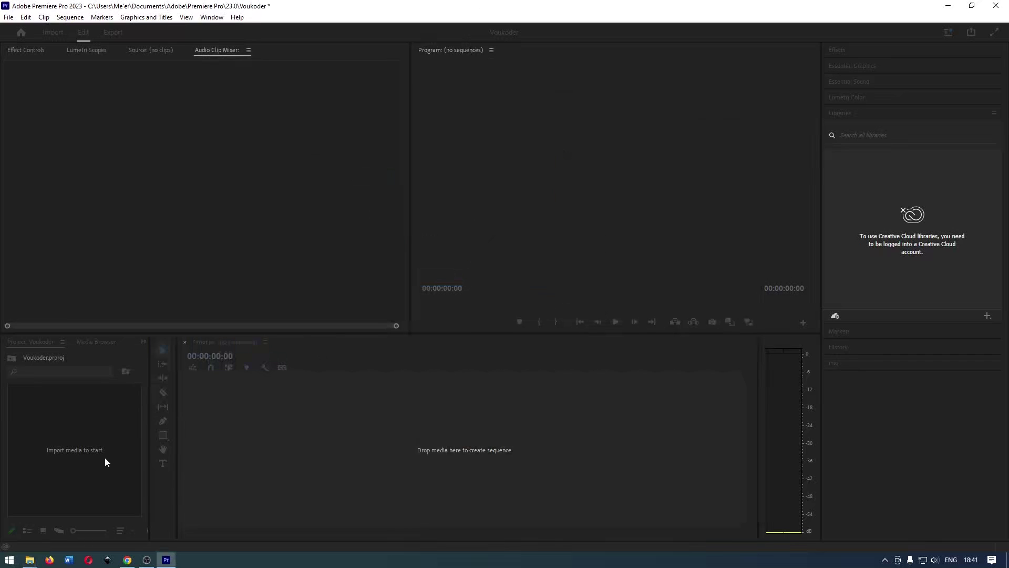
Open the Export page for the Benchmark Punishing Gray Raven sequence
mouse_move(30, 559)
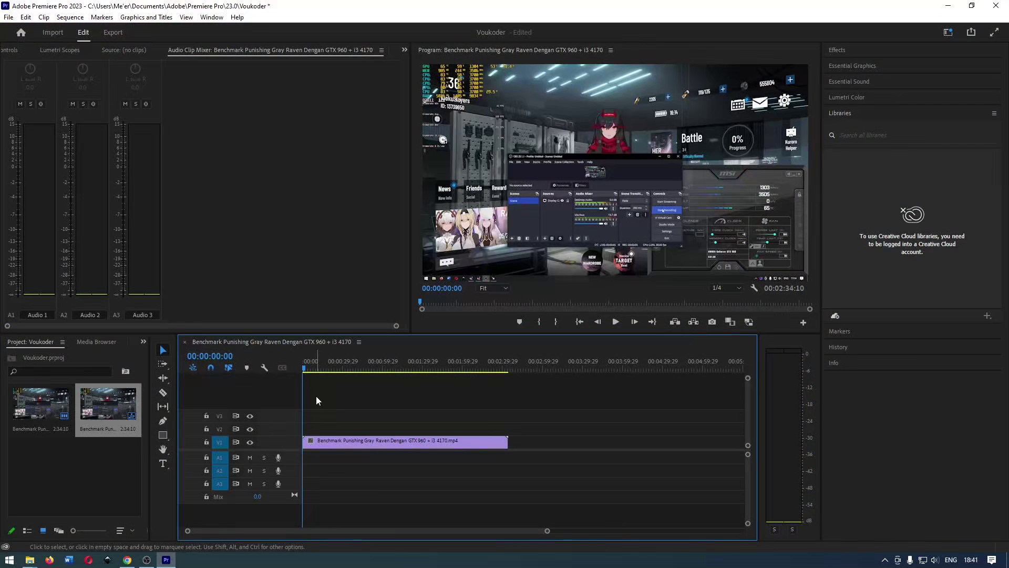
click(109, 36)
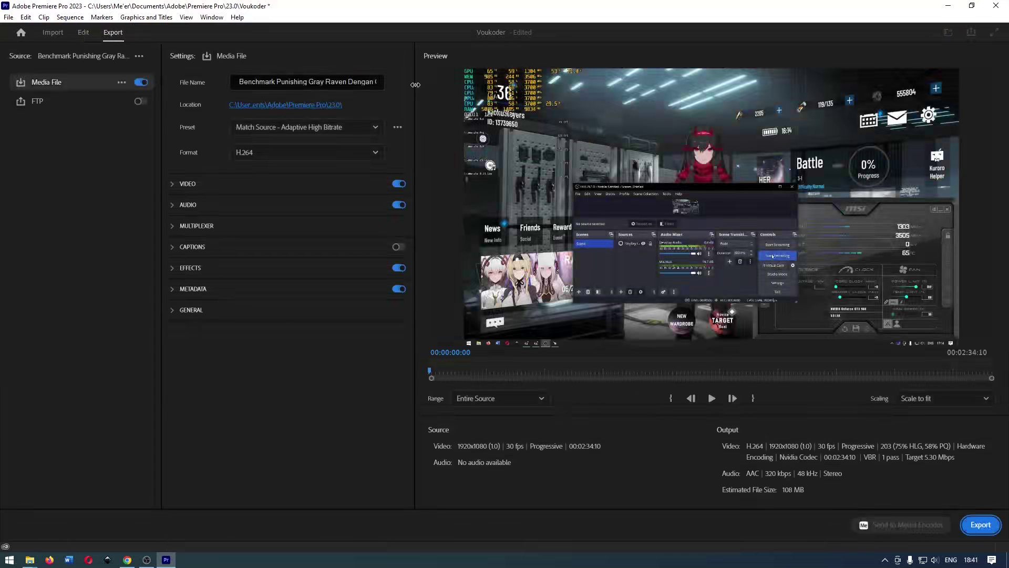
click(353, 131)
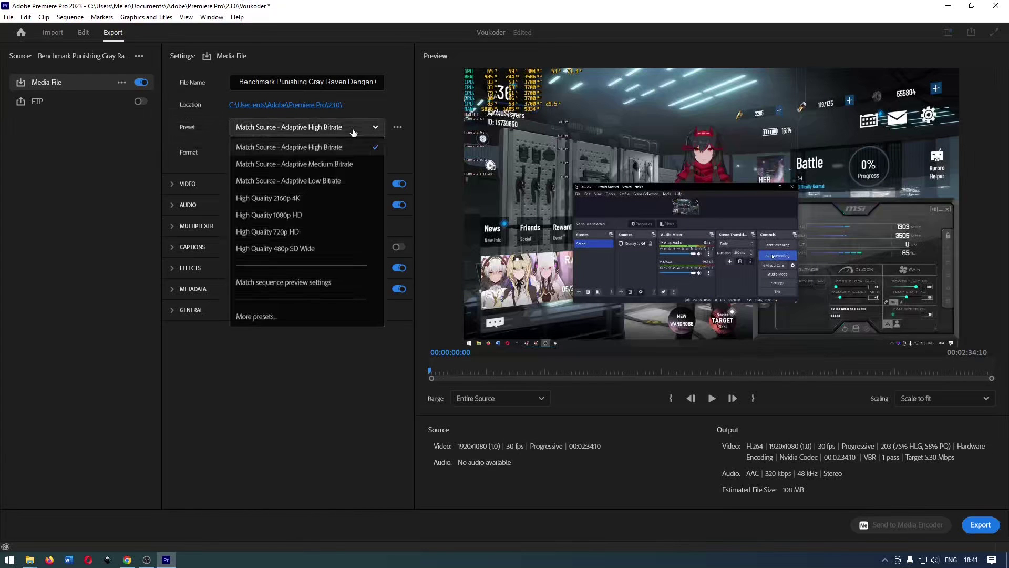
click(259, 371)
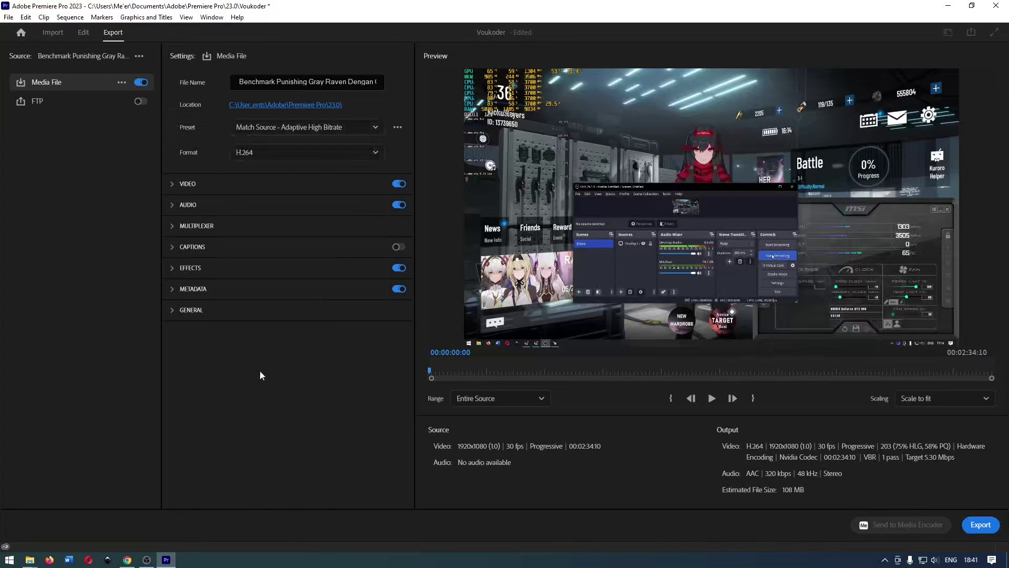
click(331, 154)
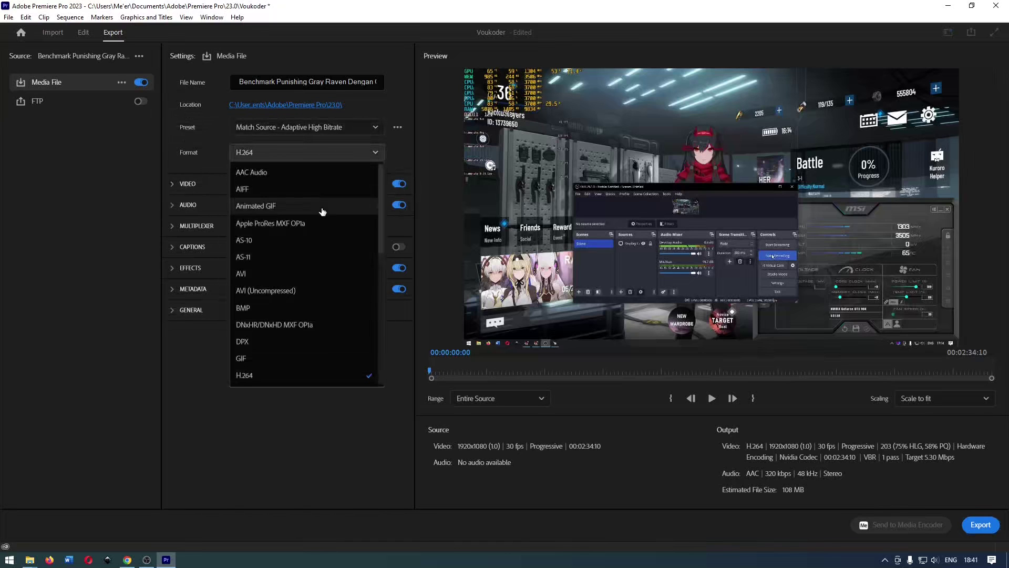
scroll(322, 210, down, 4)
scroll(322, 210, down, 3)
scroll(322, 210, up, 3)
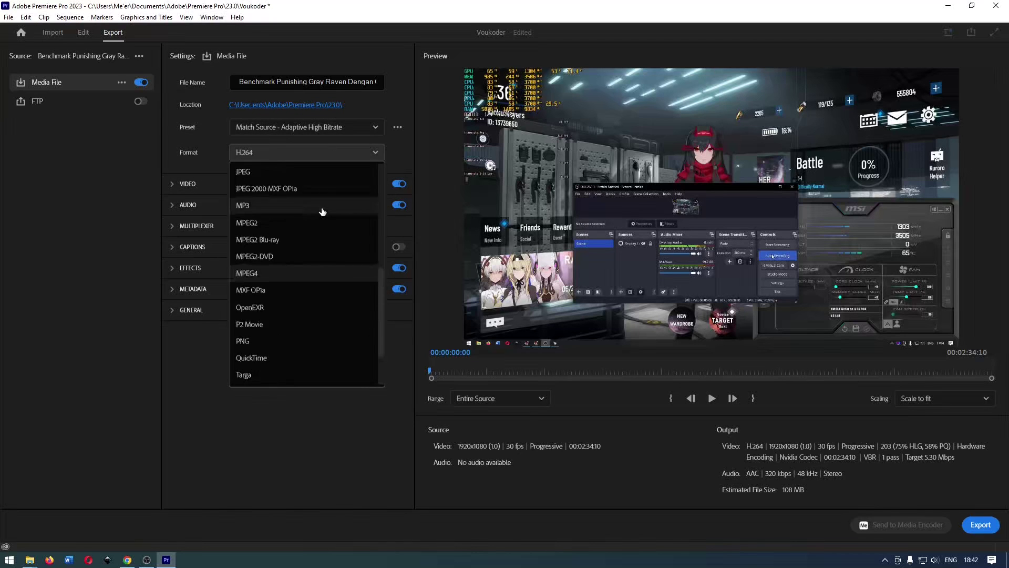
scroll(322, 211, up, 4)
click(280, 403)
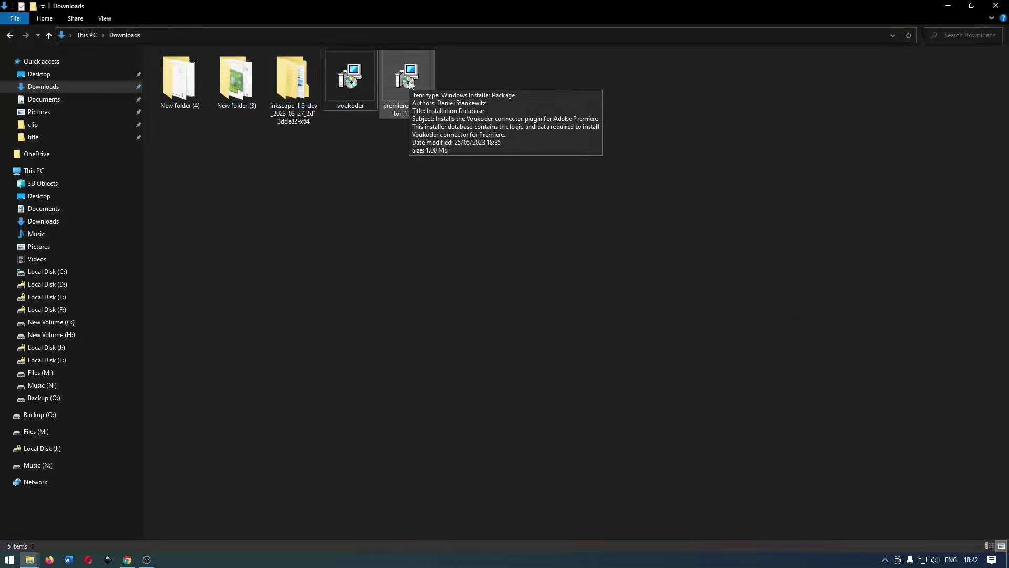
Install premiere-connector-1.13.0, accepting the licence, default location and UAC prompt
double_click(409, 81)
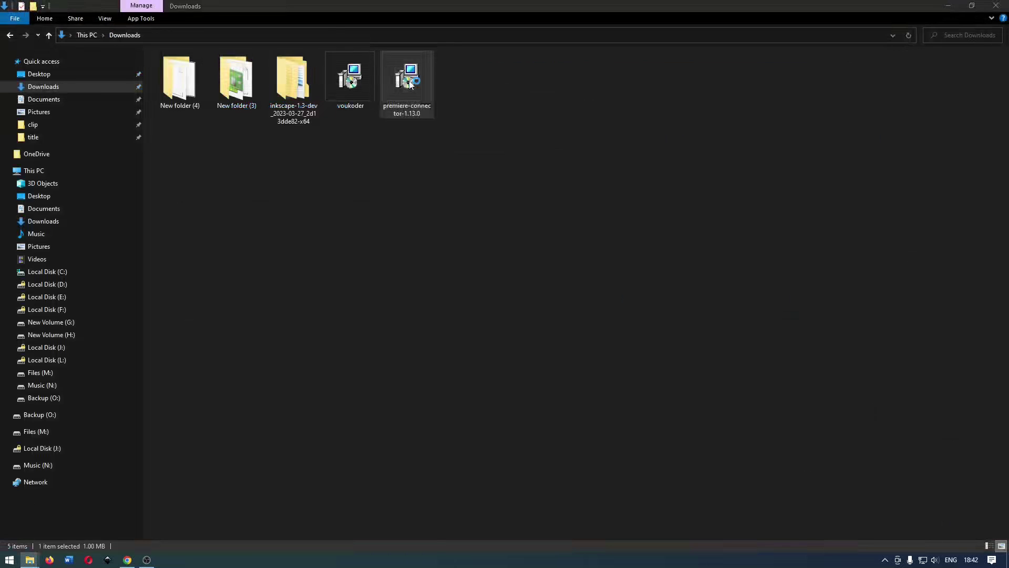
click(532, 292)
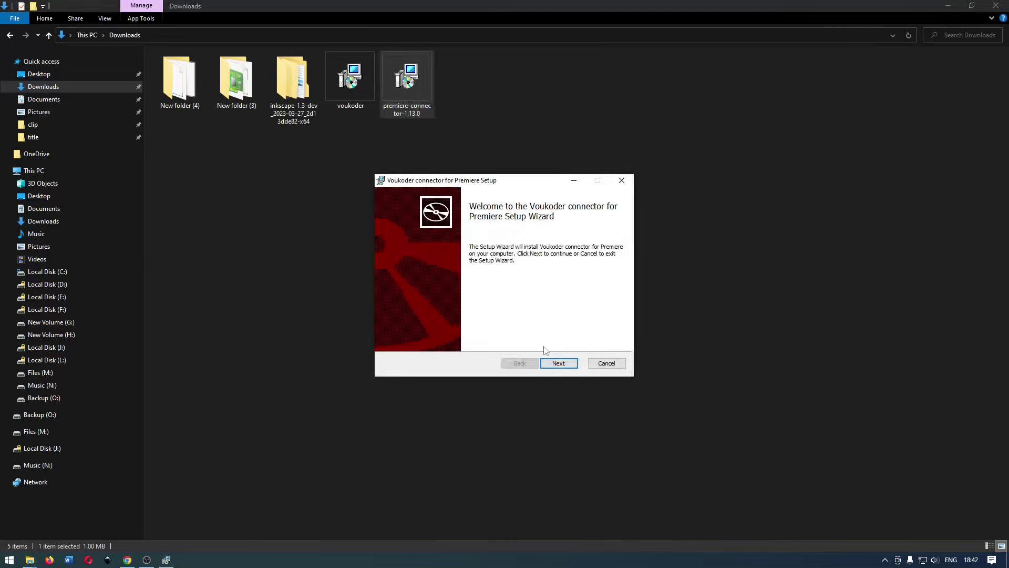
click(561, 363)
click(486, 342)
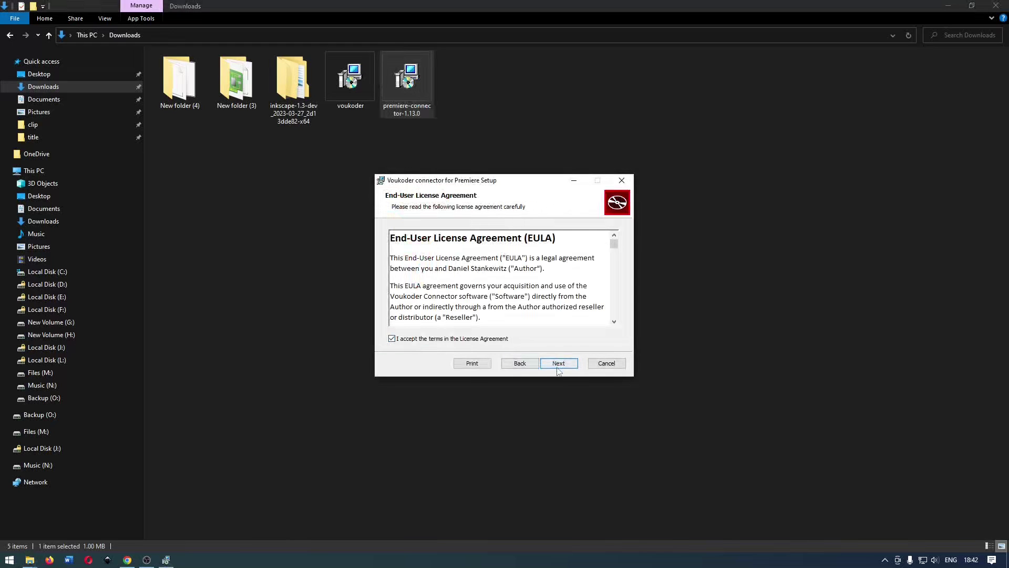
click(558, 362)
click(557, 363)
click(557, 362)
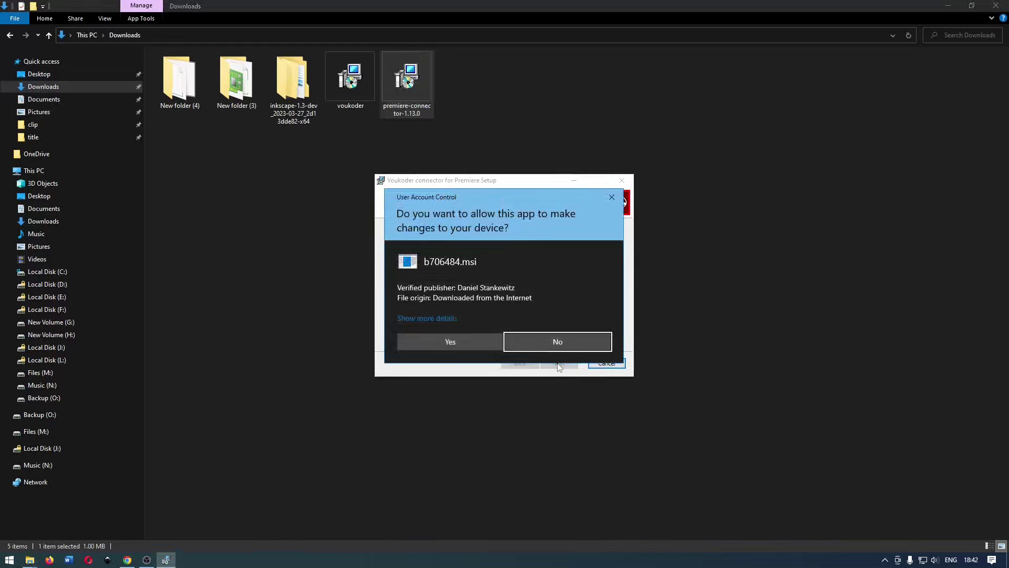
click(459, 339)
click(558, 363)
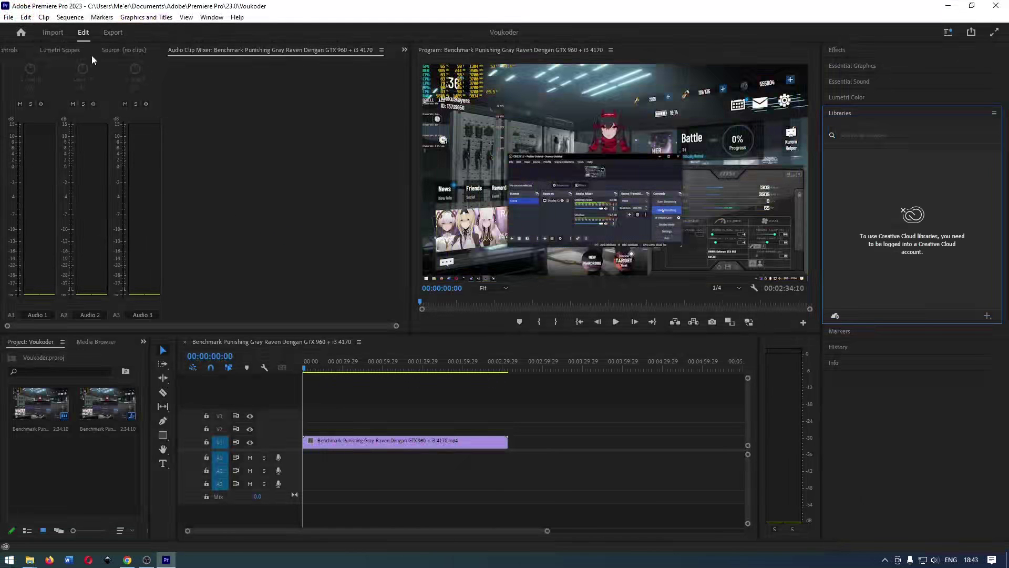
On the Export page, pick Voukoder from the bottom of the Format list, leaving the preset unchanged
click(109, 33)
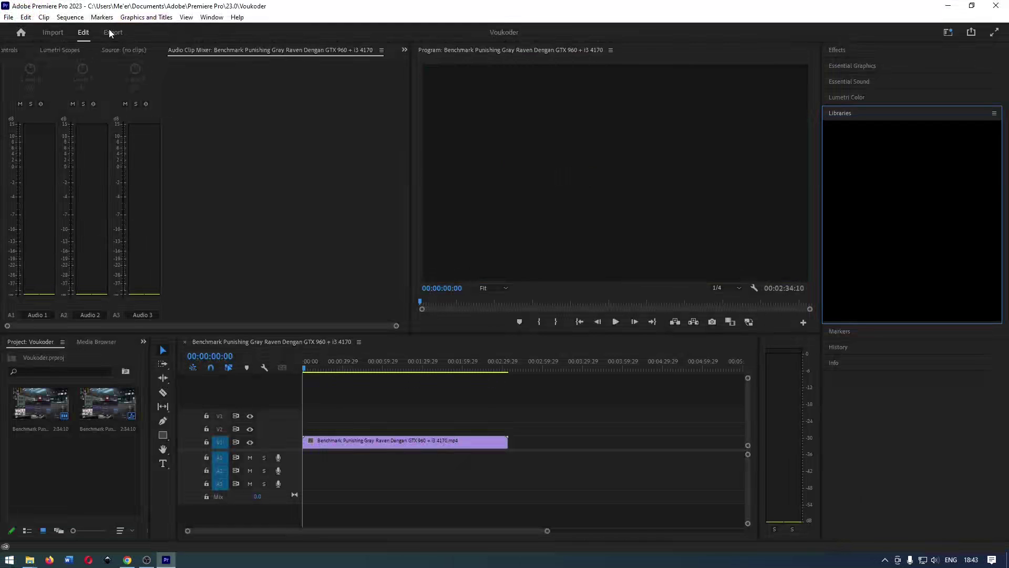
click(110, 33)
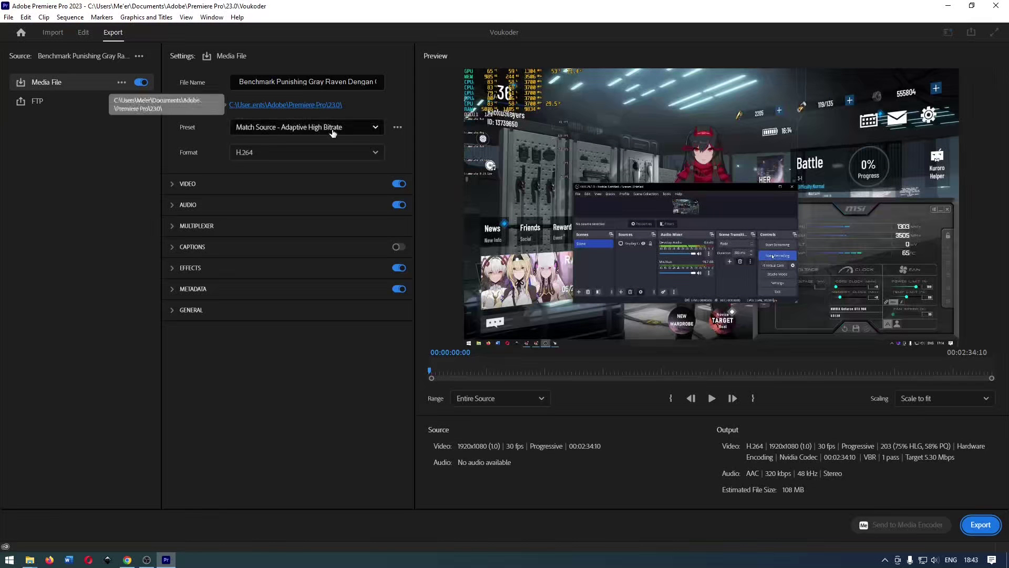
click(333, 132)
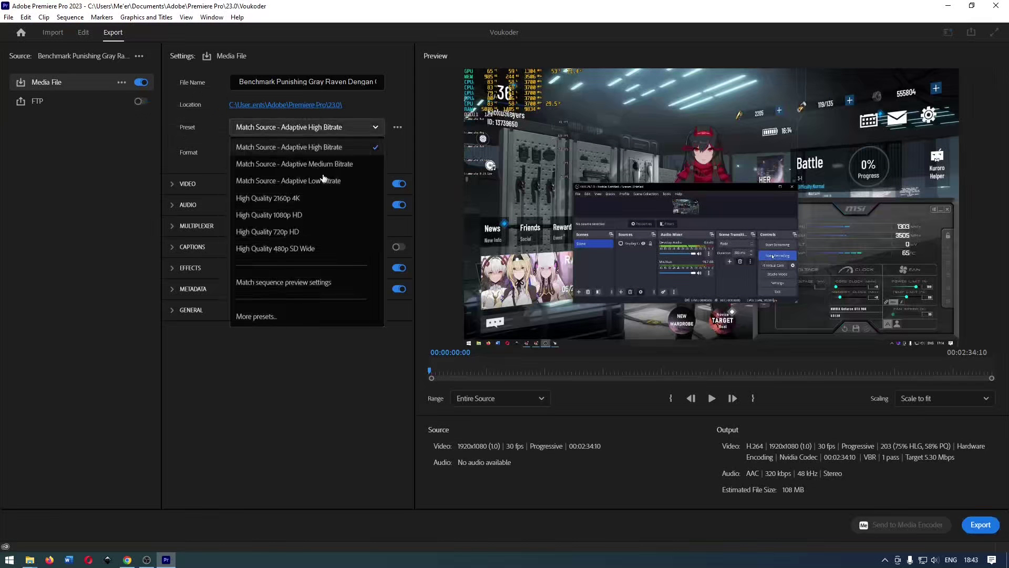
click(332, 379)
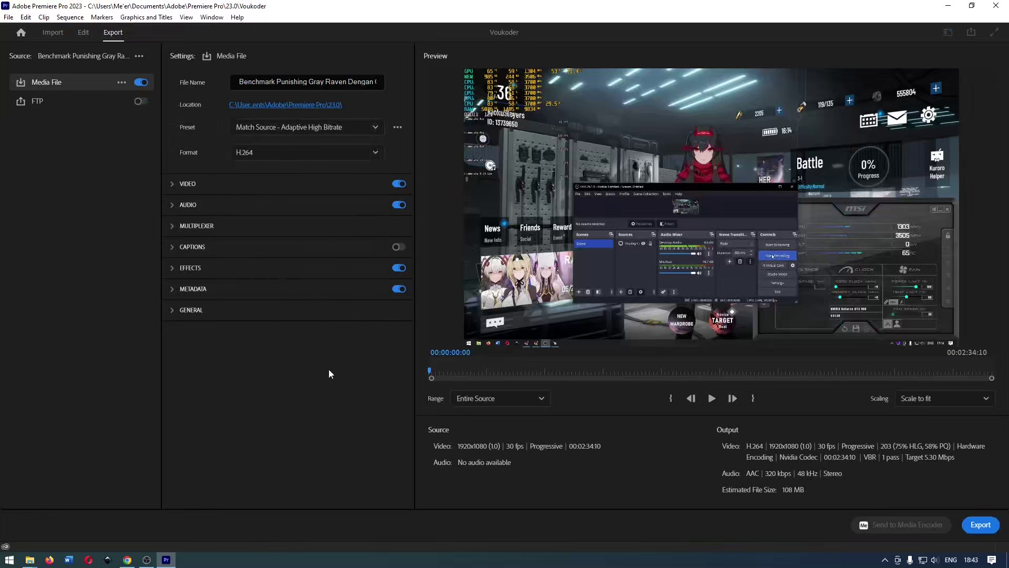
click(315, 159)
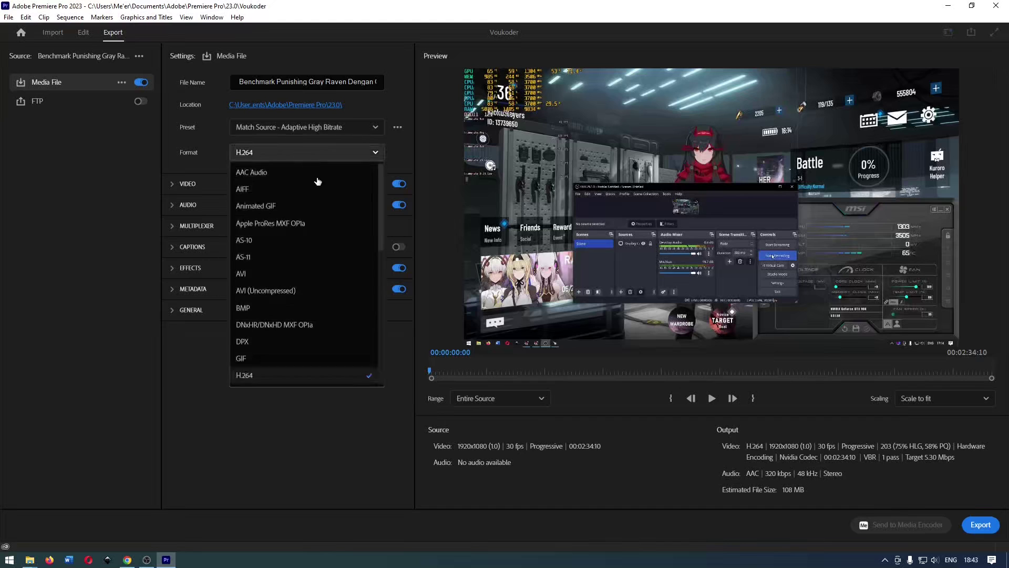
scroll(322, 204, down, 3)
scroll(323, 206, down, 2)
scroll(323, 206, down, 3)
scroll(324, 210, down, 1)
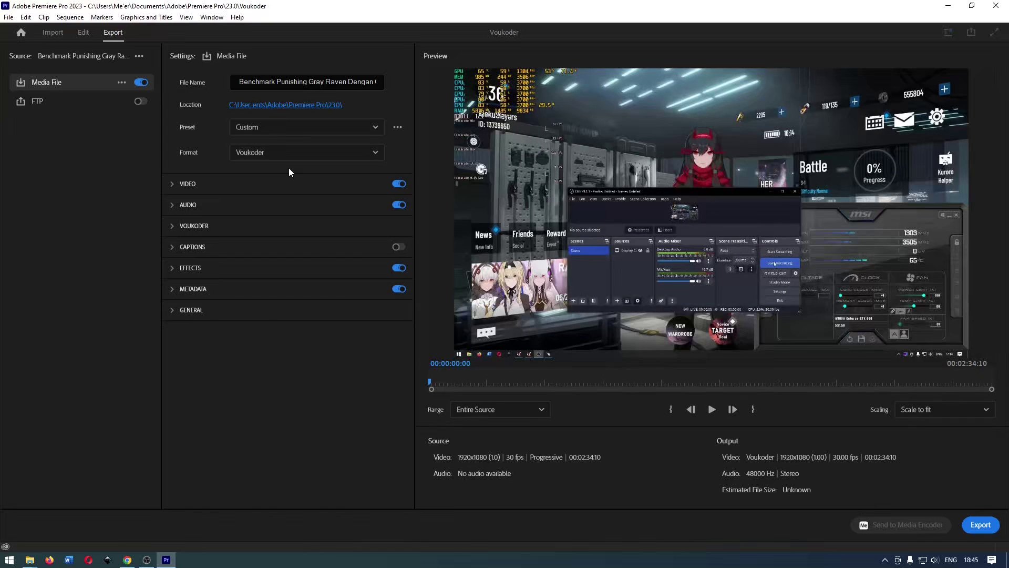
Open the Voukoder Configure window and choose HEVC (NVIDIA NVENC) as the video codec
click(290, 226)
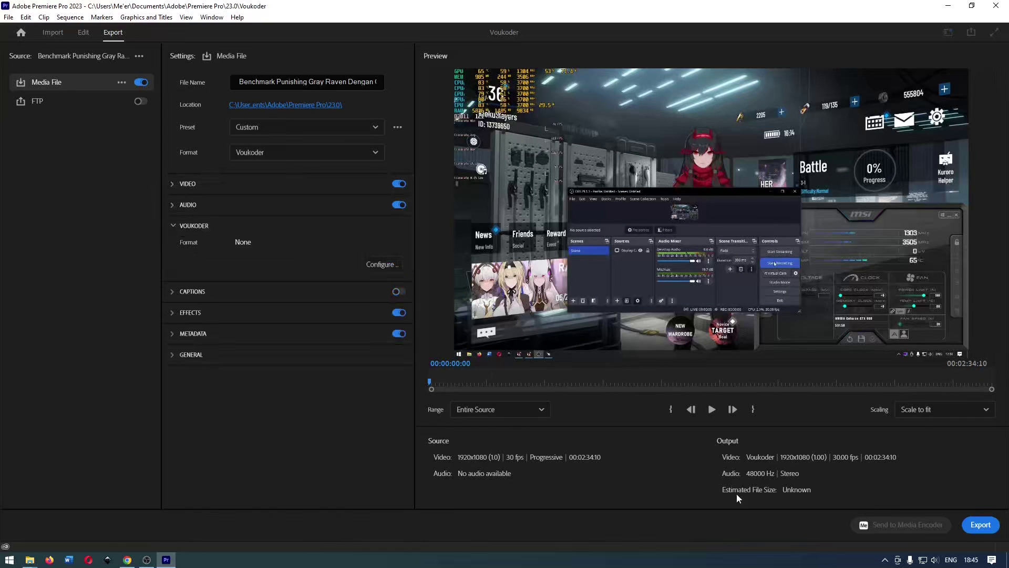
click(397, 270)
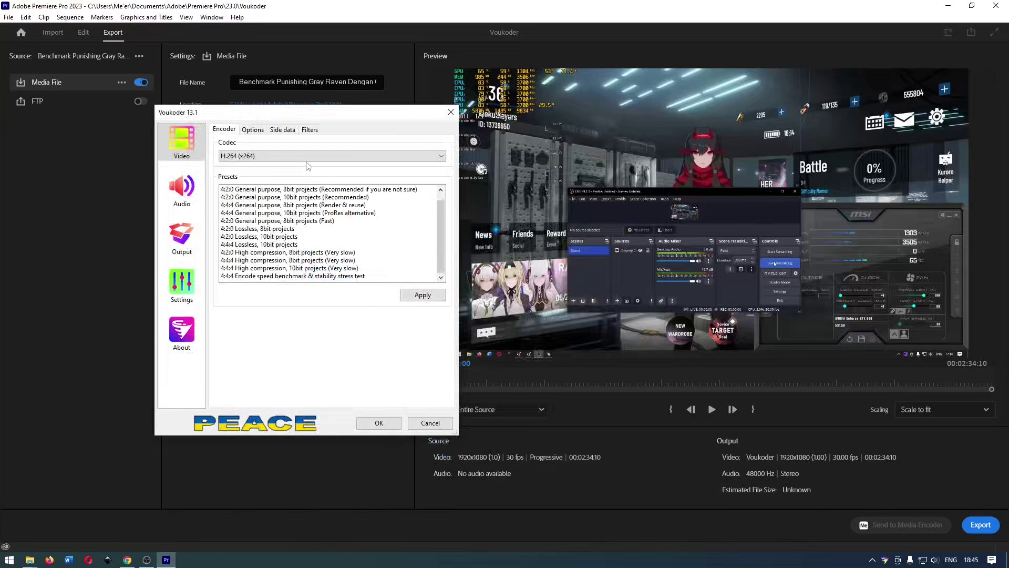
click(307, 156)
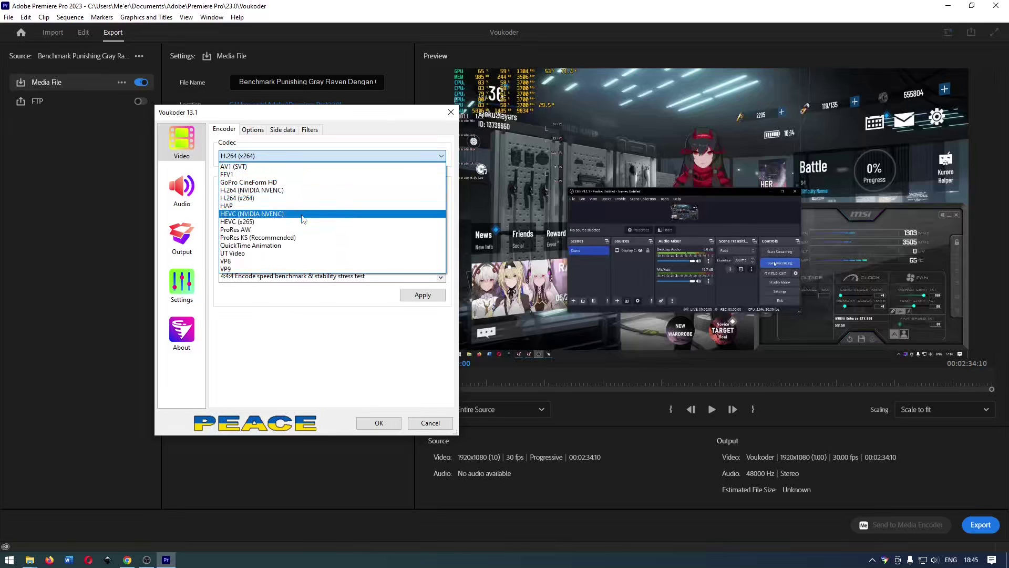
click(303, 213)
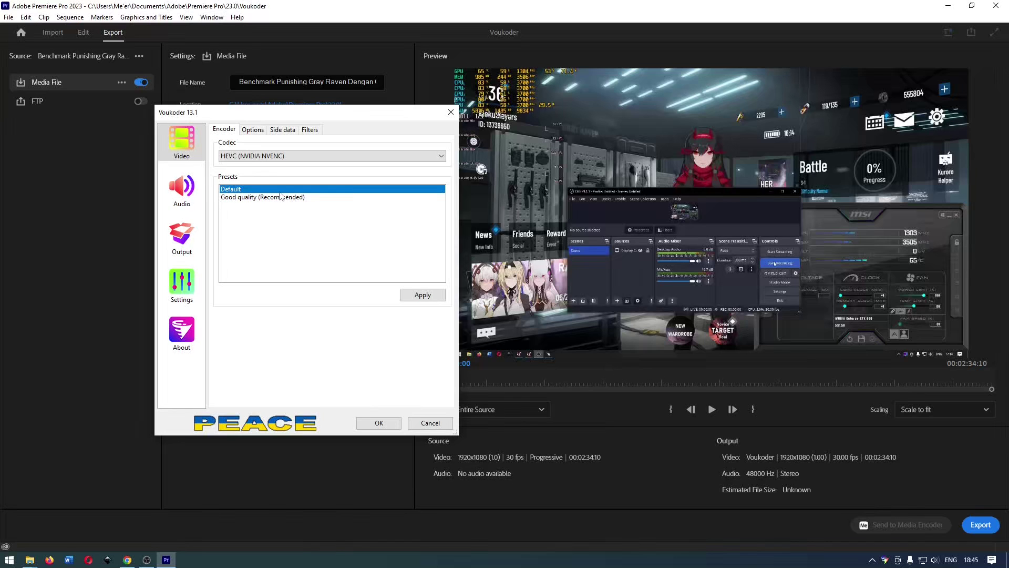
Review the HEVC encoder's Options, Side data and Filters tabs, then show the AAC (FFmpeg) audio settings
click(253, 132)
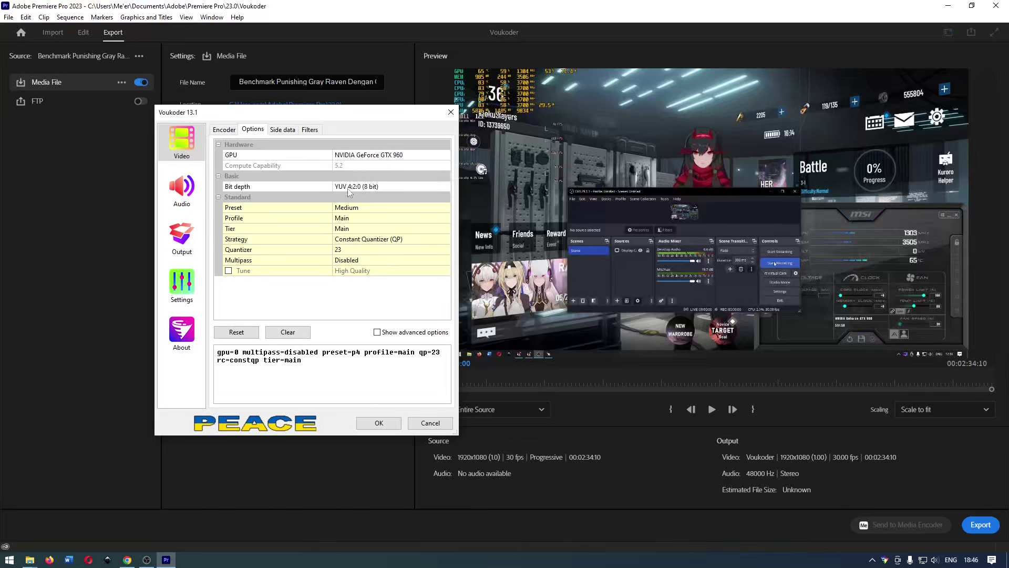
click(288, 129)
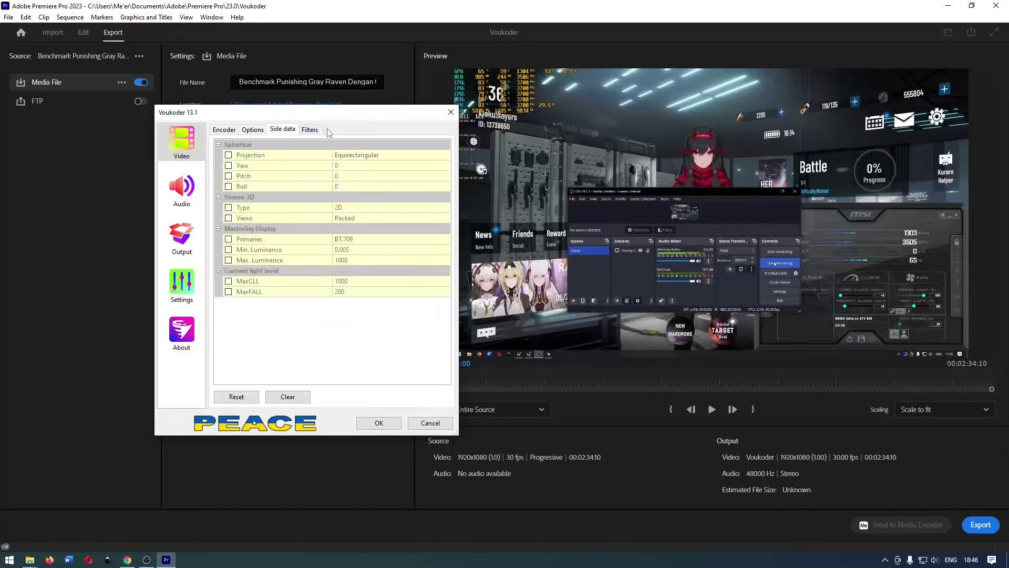
click(310, 132)
click(253, 129)
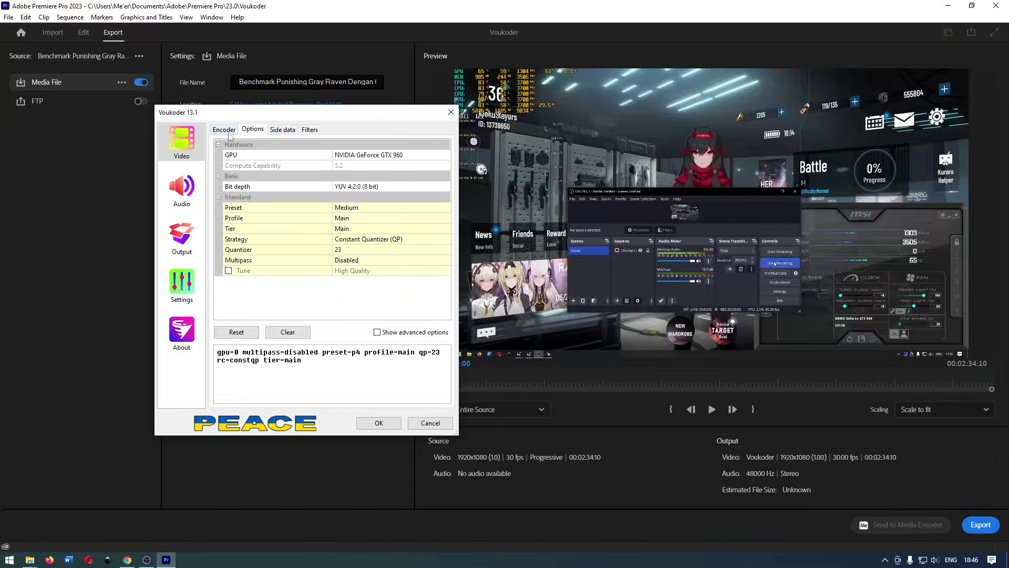
click(225, 131)
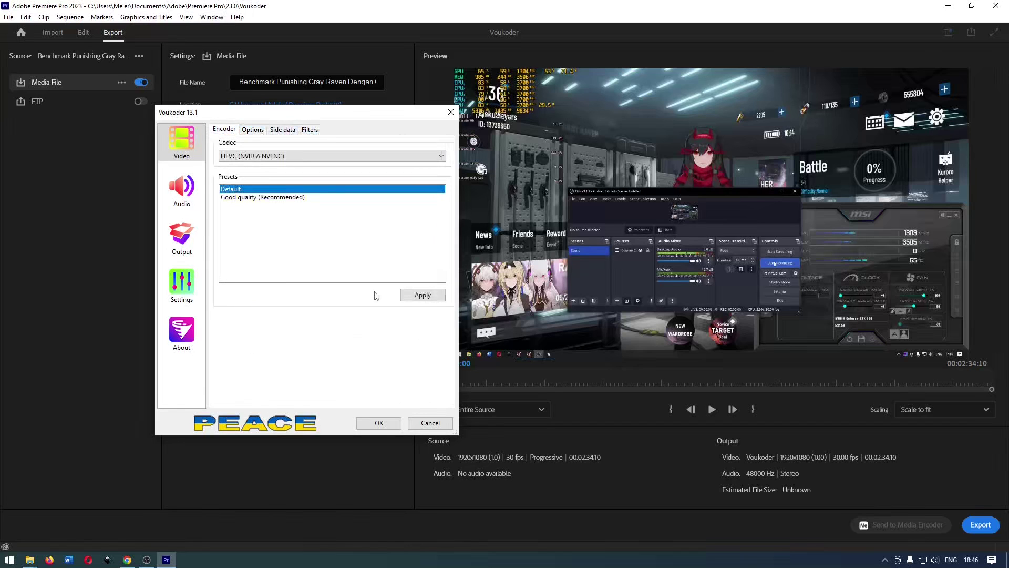
click(181, 188)
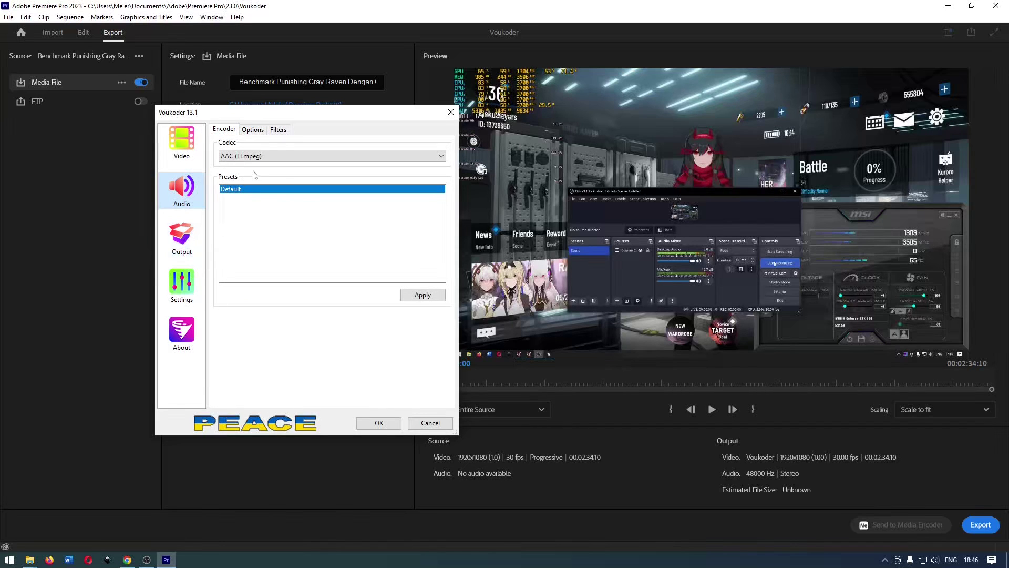
Inspect the audio codec and output container lists, keeping AAC and MPEG-4 (.mp4) unchanged
click(269, 157)
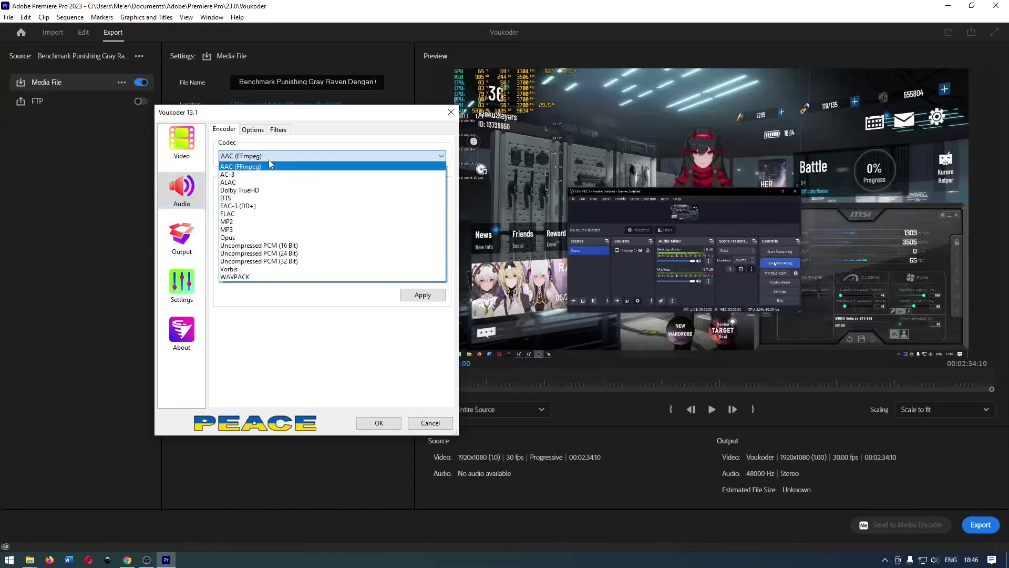
click(174, 244)
click(174, 245)
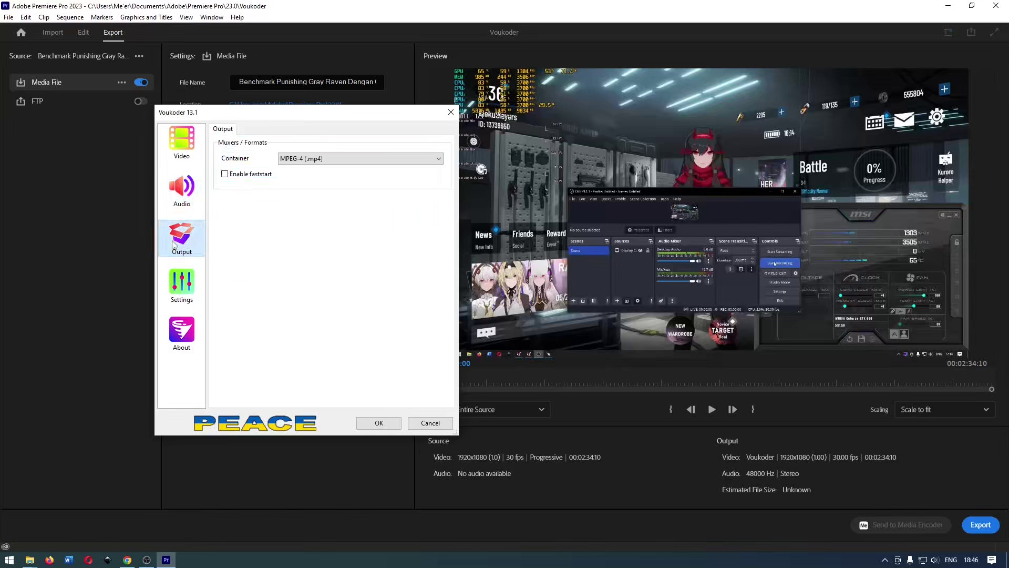
click(347, 161)
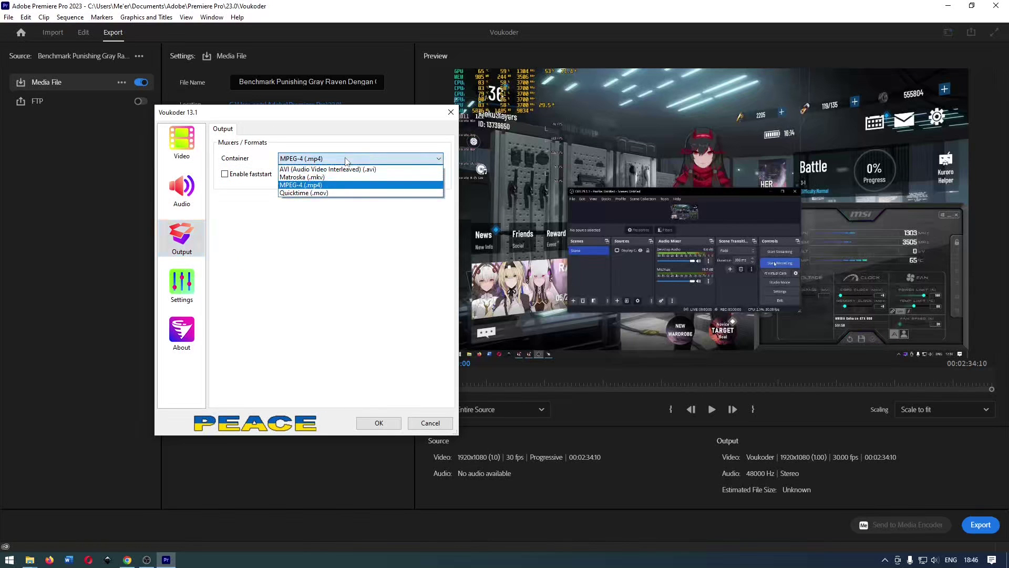
click(243, 310)
Browse Voukoder's Settings, About and audio Options and Filters pages, ending on the HEVC (NVIDIA NVENC) video settings
click(188, 282)
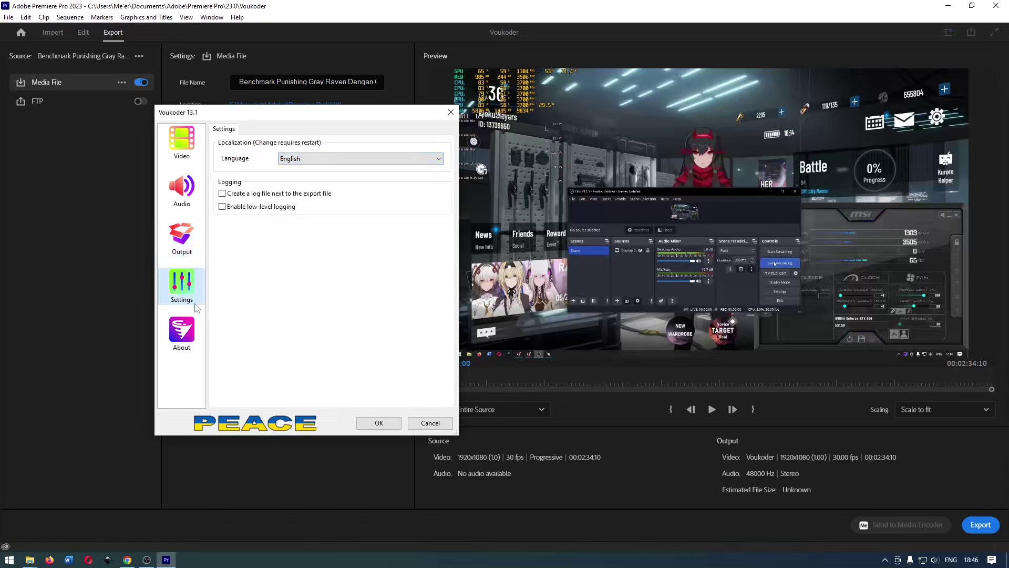
click(193, 328)
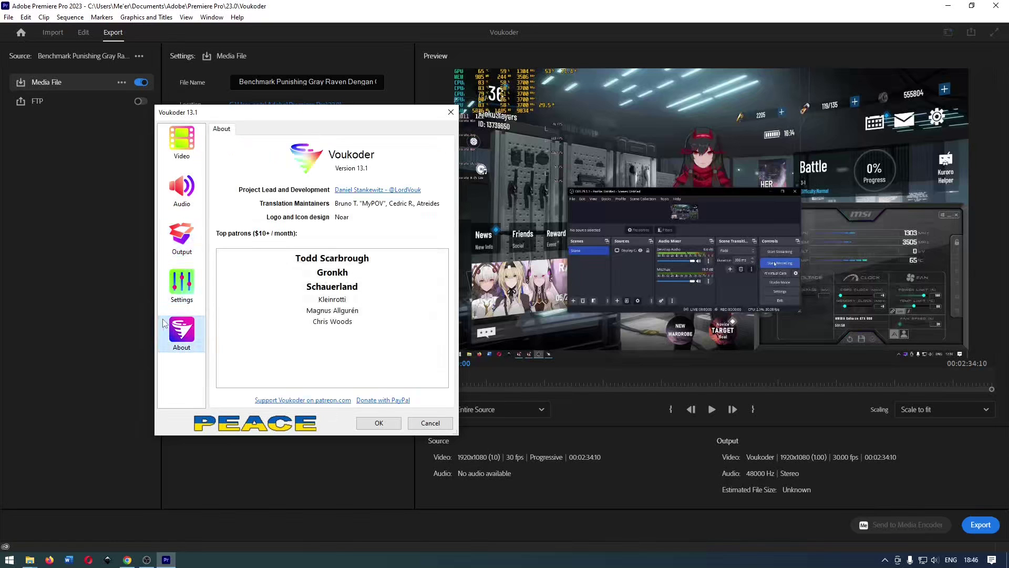
click(186, 199)
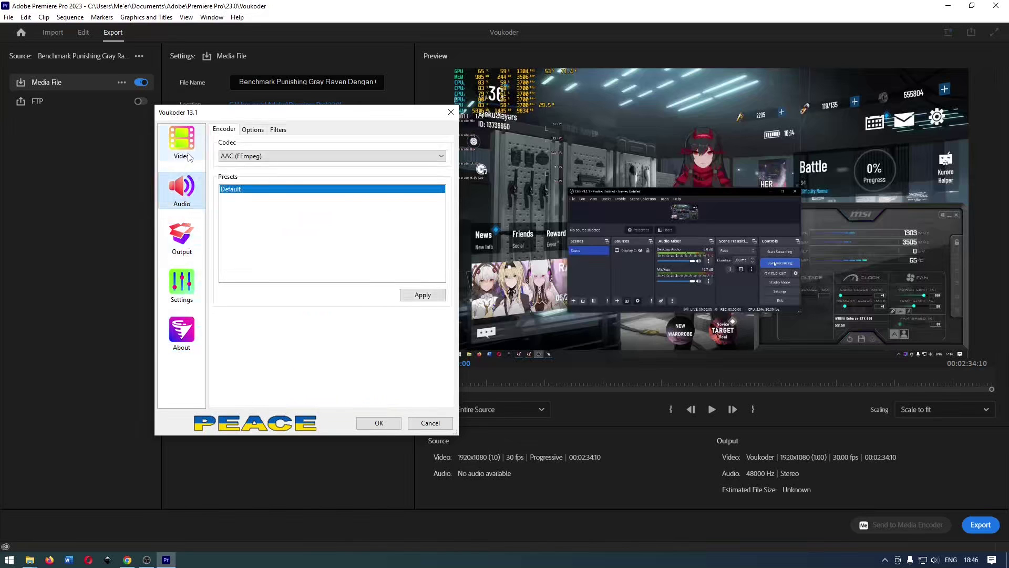
click(252, 130)
click(278, 129)
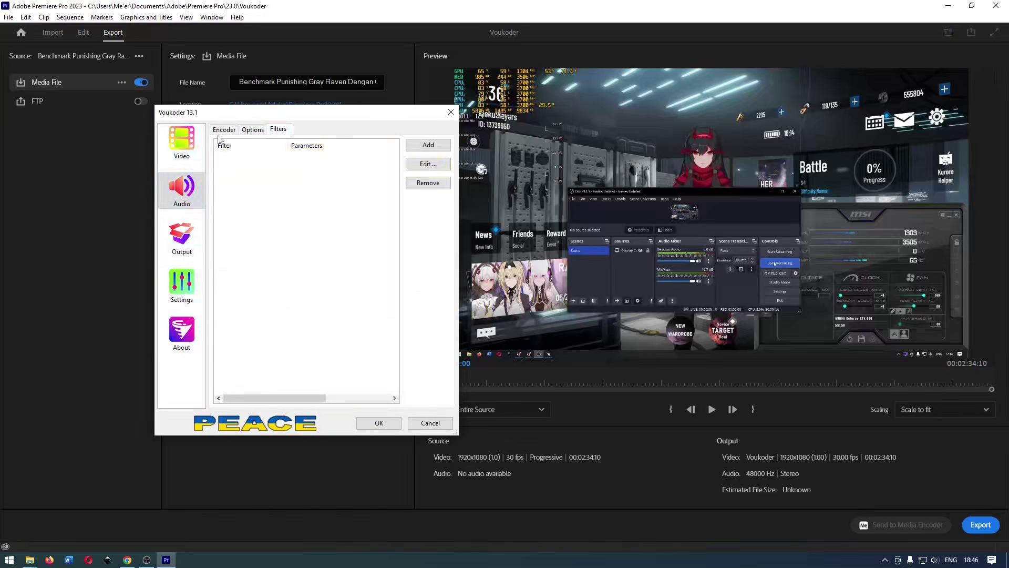
click(180, 150)
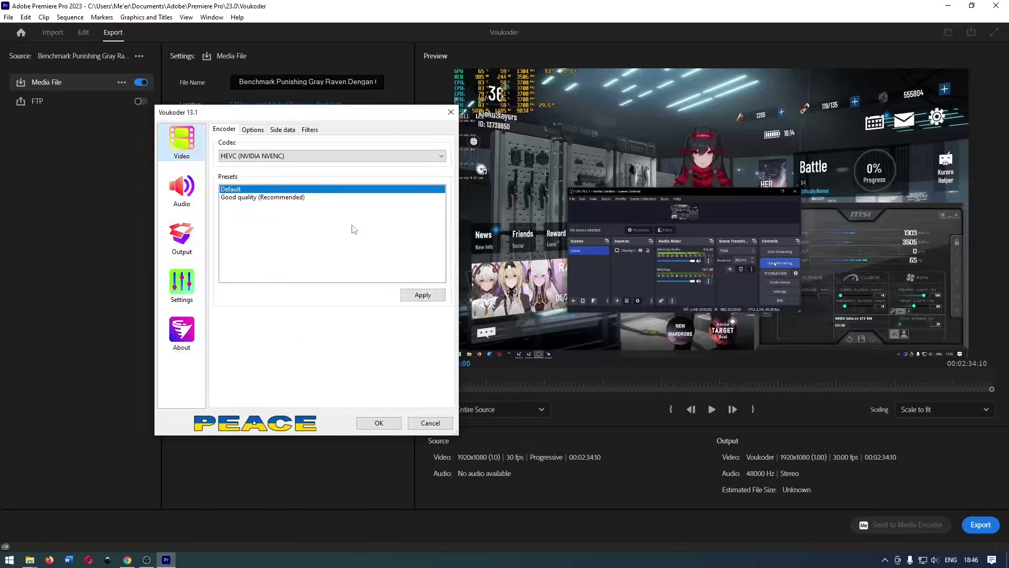
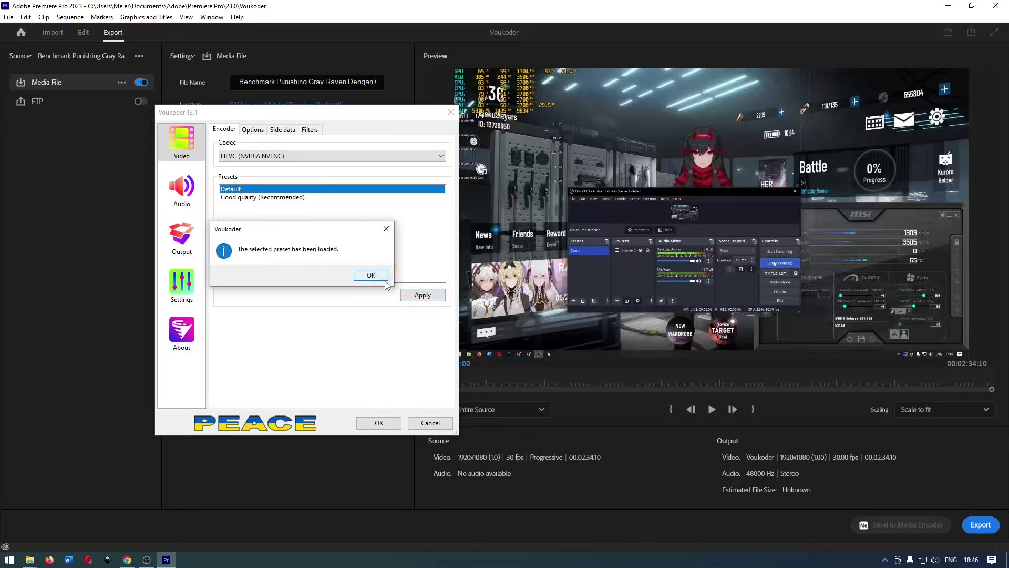
Accept the loaded preset and confirm Voukoder output as mp4 with HEVC NVENC video and AAC audio
click(383, 278)
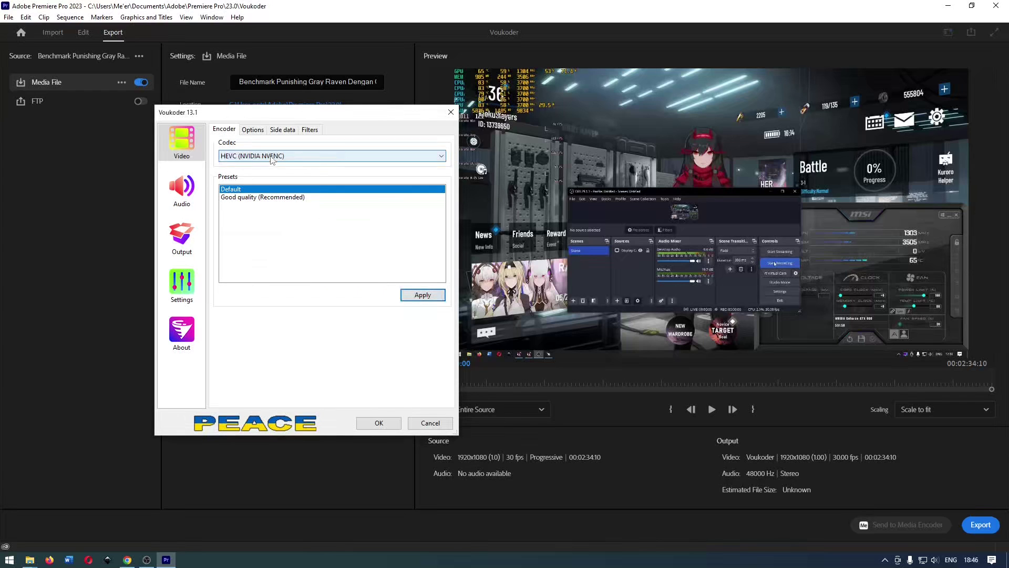
click(378, 423)
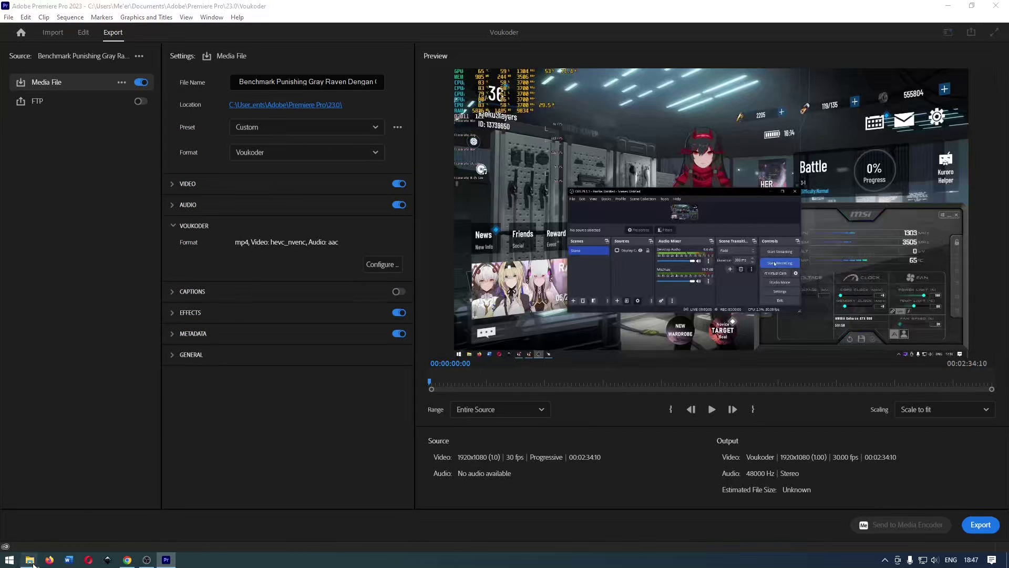
mouse_move(30, 559)
click(136, 517)
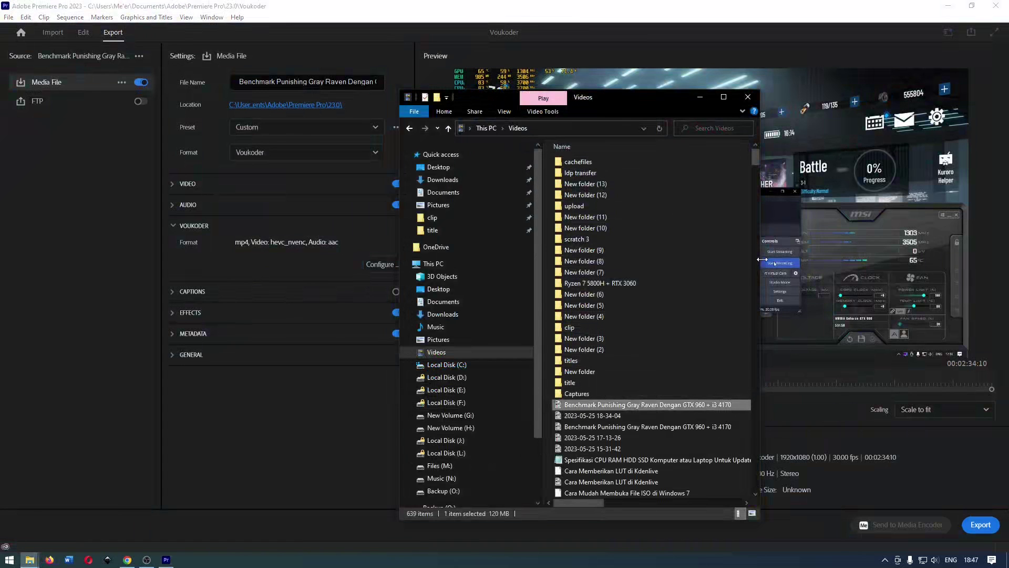
drag(761, 259, 991, 259)
drag(703, 519, 706, 476)
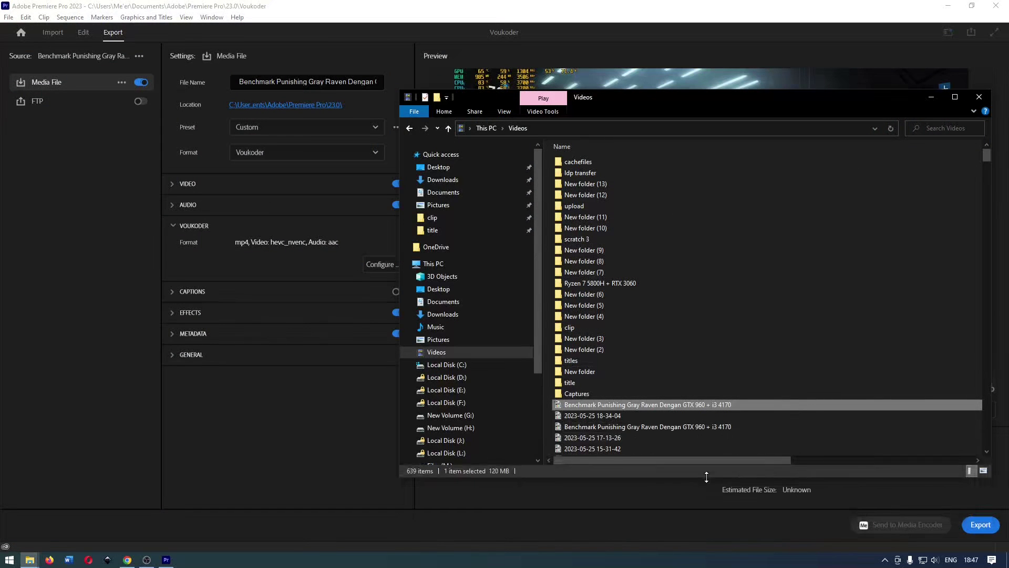
drag(636, 97, 355, 111)
mouse_move(387, 476)
mouse_down()
mouse_move(585, 483)
mouse_move(515, 491)
mouse_up()
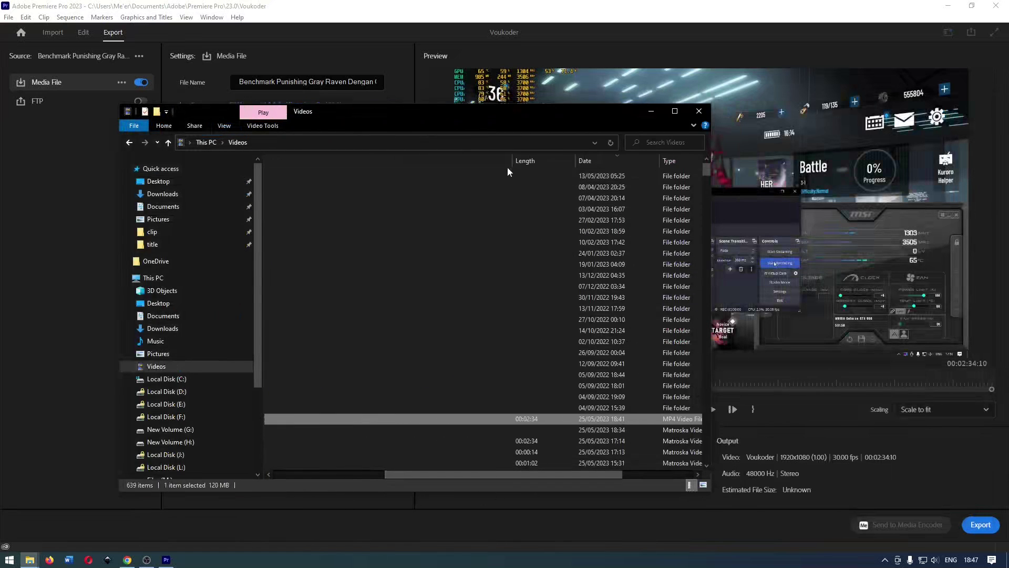
mouse_move(512, 160)
mouse_down()
mouse_move(375, 161)
mouse_move(475, 178)
mouse_up()
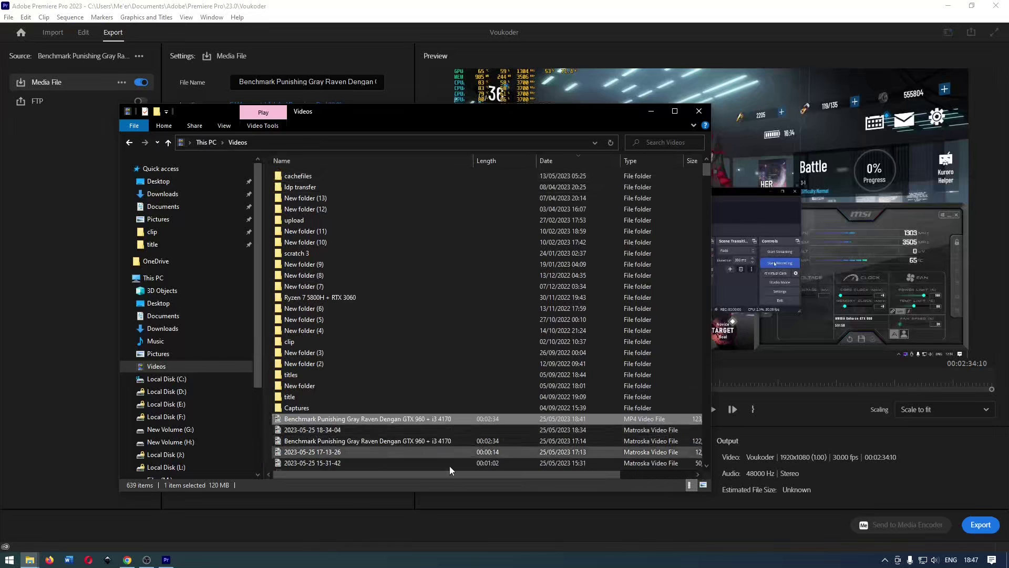
drag(447, 475, 509, 475)
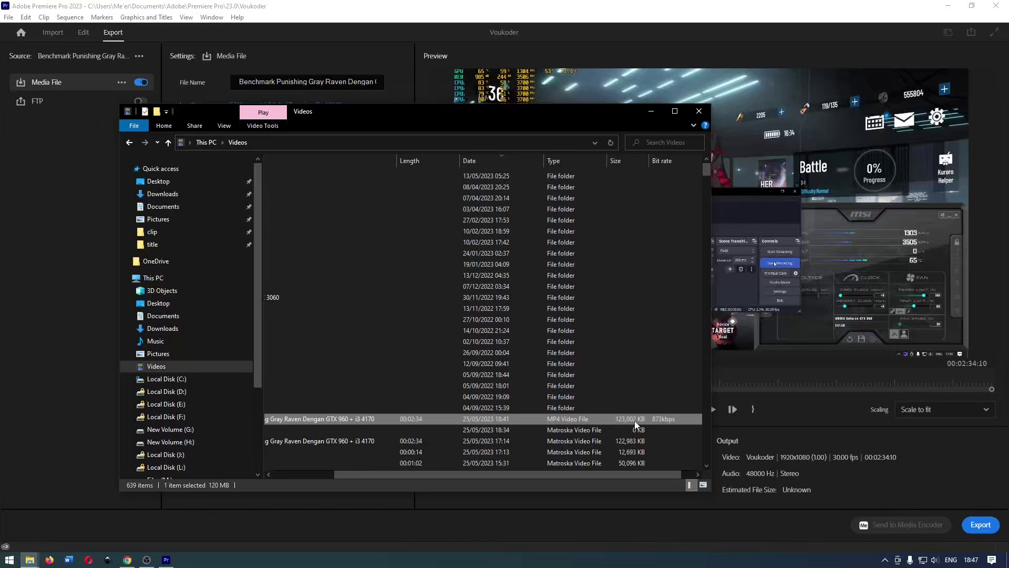
click(41, 301)
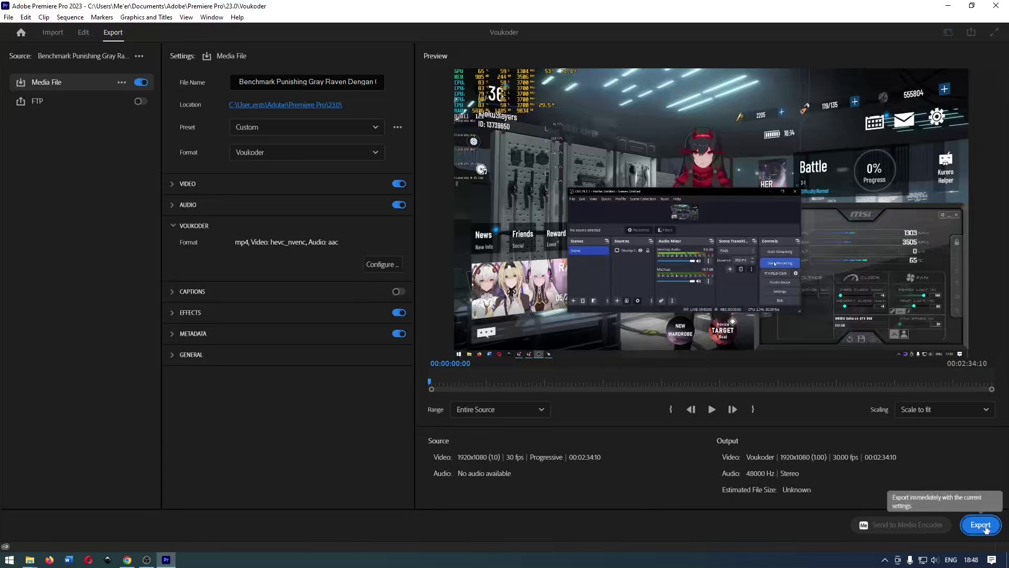
Export the benchmark clip, dismissing each Voukoder 'Unable to initialize the encoder' error until export succeeds
click(981, 524)
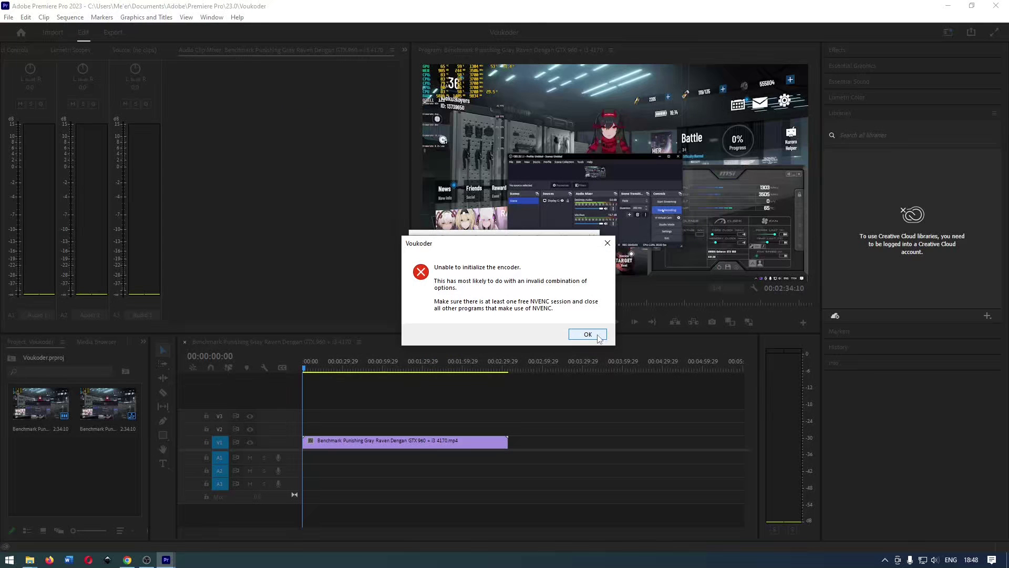
click(598, 336)
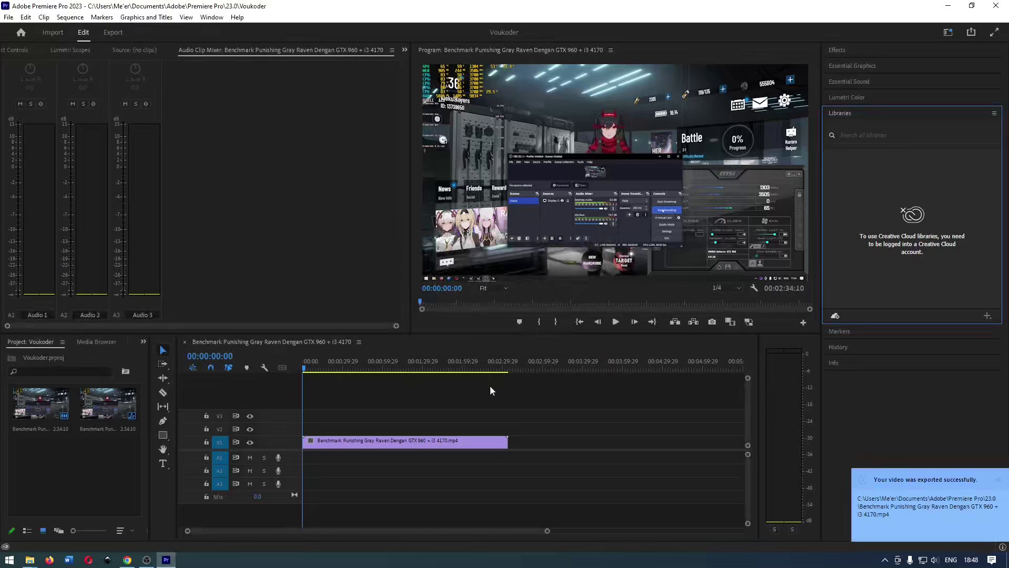
click(147, 559)
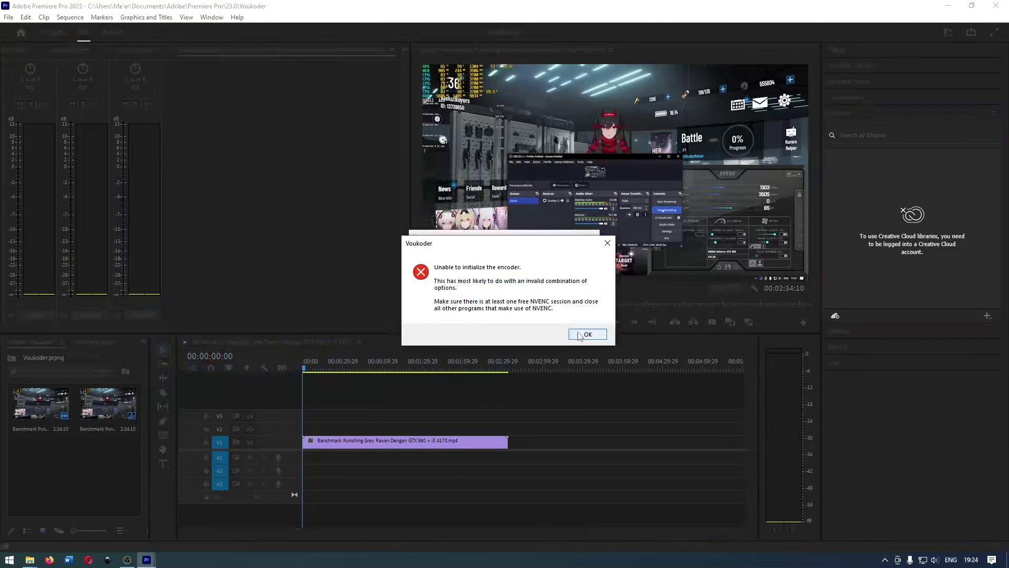
click(579, 334)
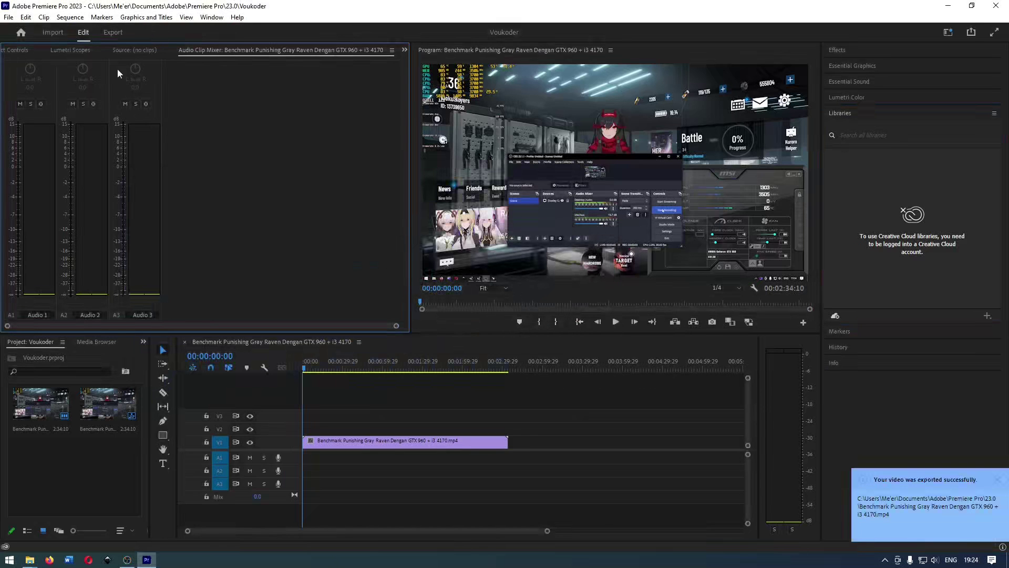
Re-export the benchmark clip with video frame size and aspect set to Match Source
click(112, 33)
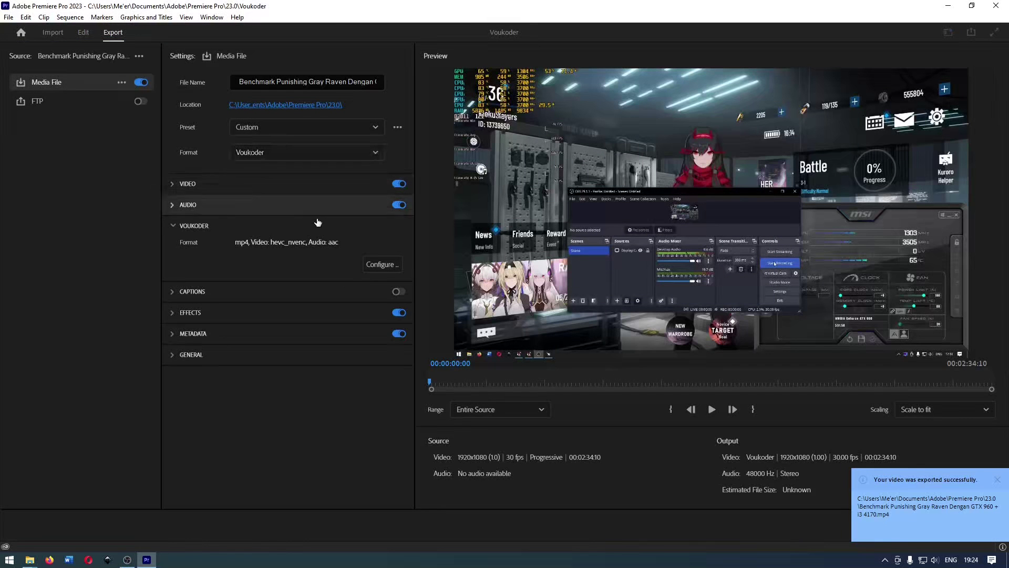
click(313, 185)
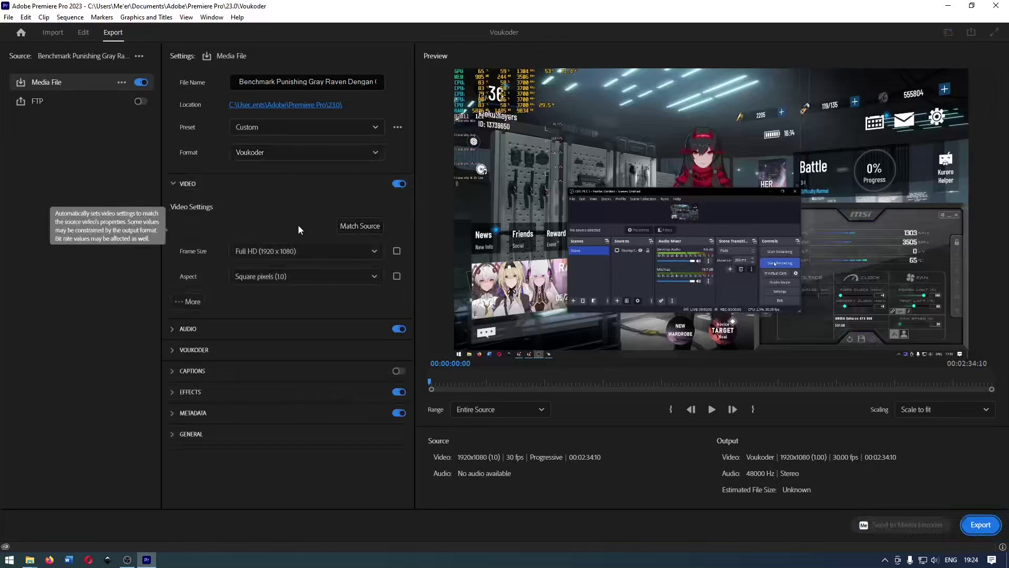
click(363, 228)
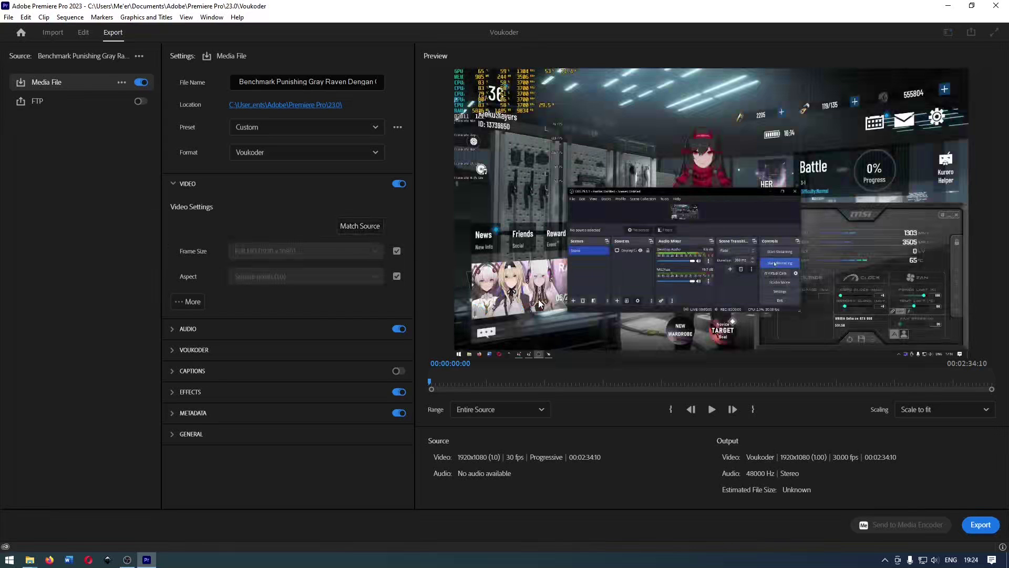
click(976, 525)
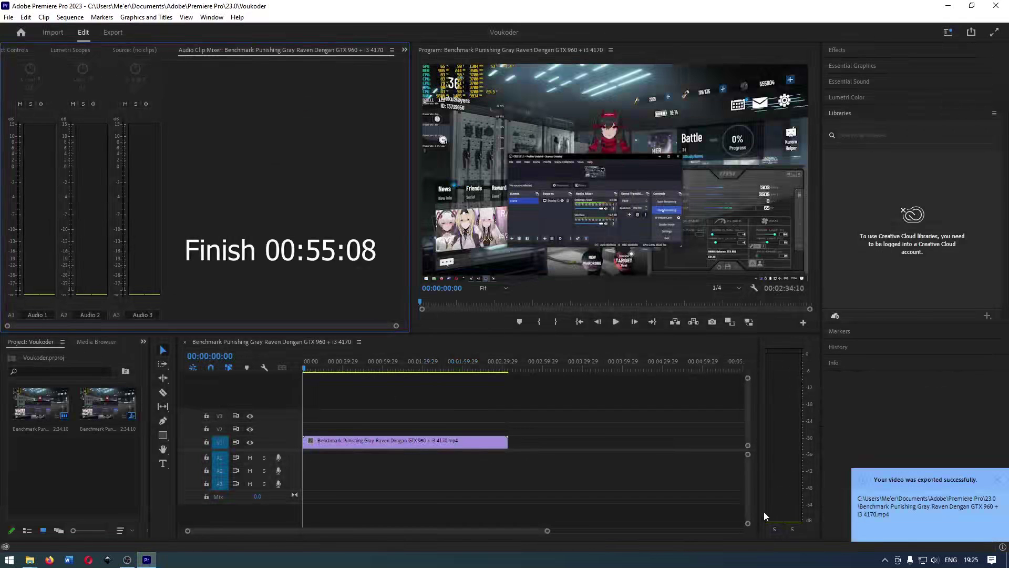
Open the 23.0 output folder and select the new Benchmark MP4 (107,800 KB)
mouse_move(30, 561)
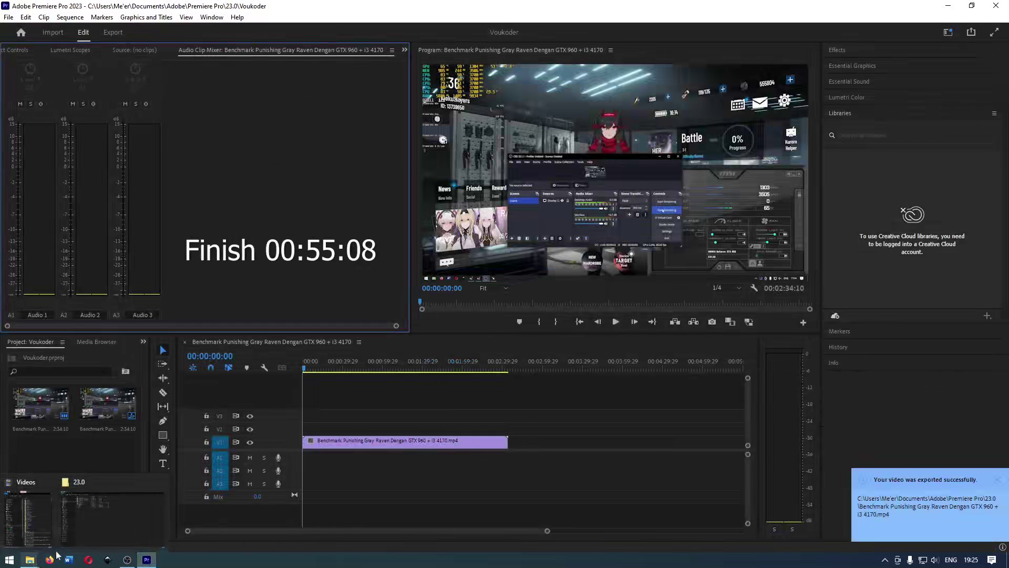
click(113, 522)
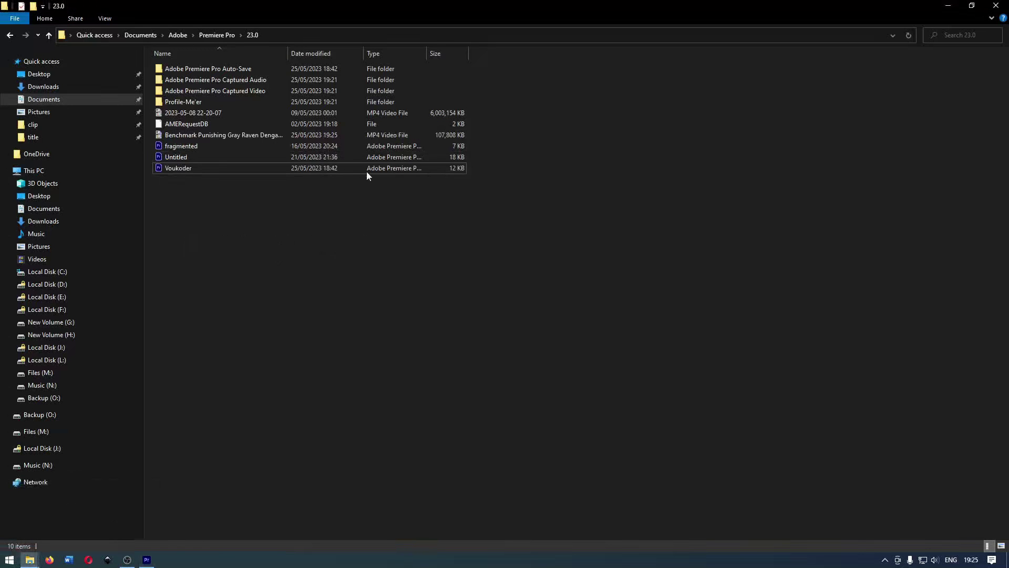
click(393, 136)
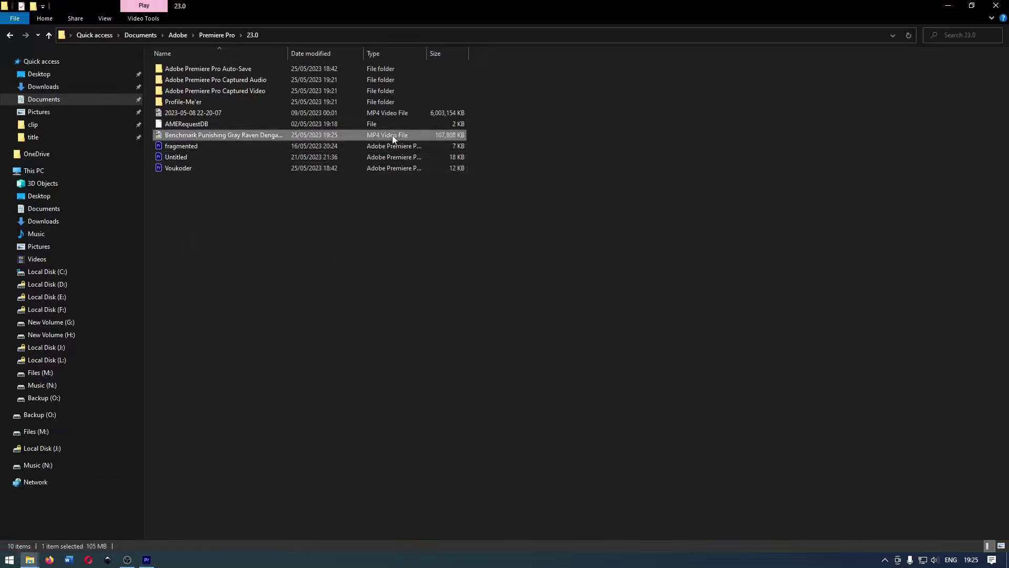
Play the Benchmark MP4 in Media Player Classic, seek to about 00:58, close it, then show the Videos folder
double_click(348, 137)
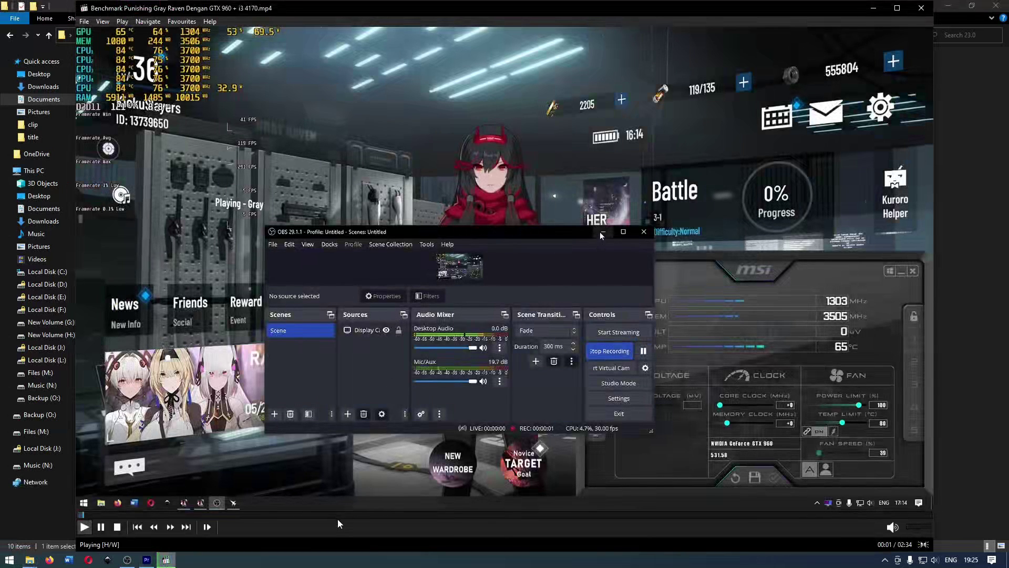
drag(350, 515, 494, 519)
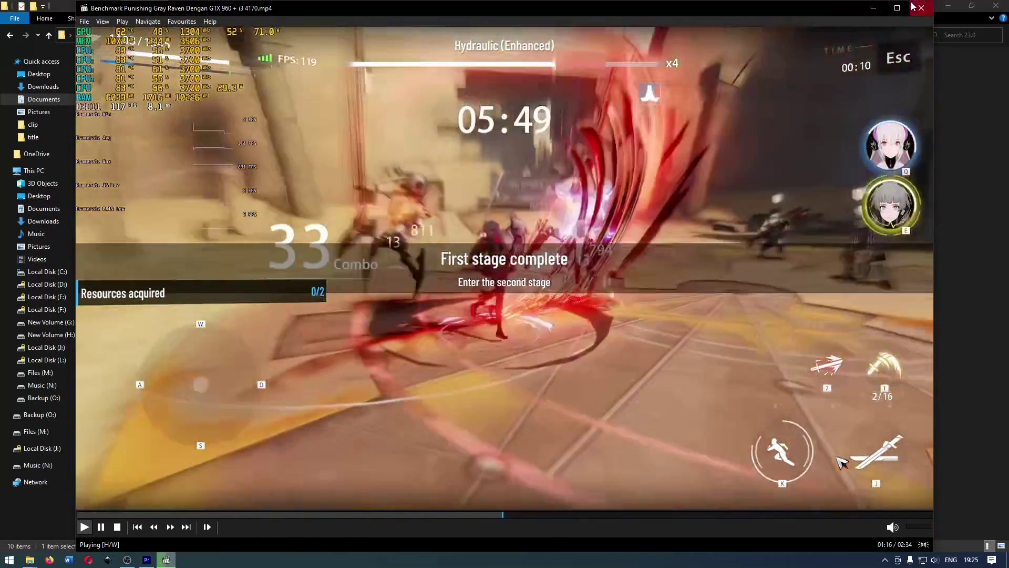
click(920, 8)
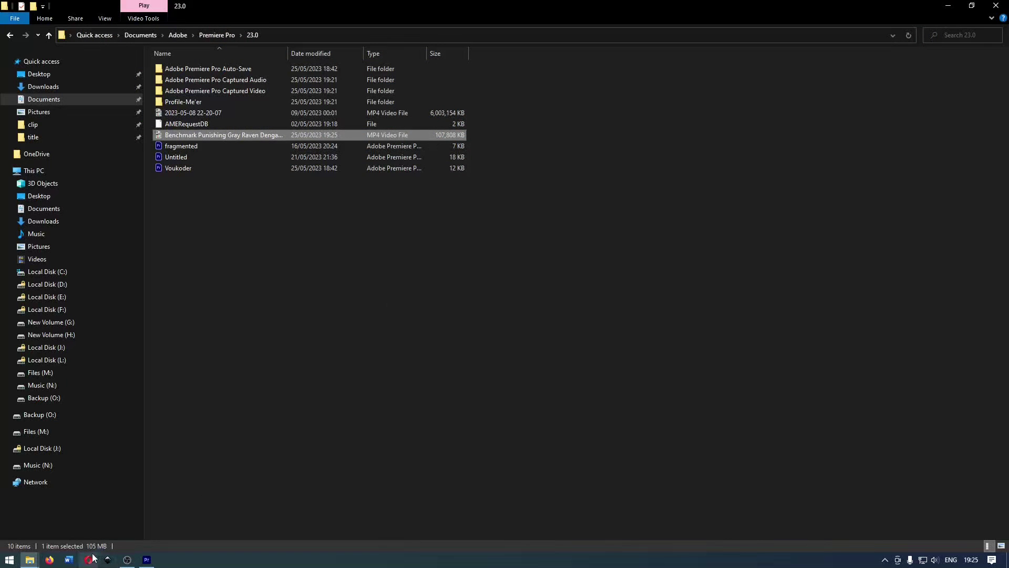
click(29, 560)
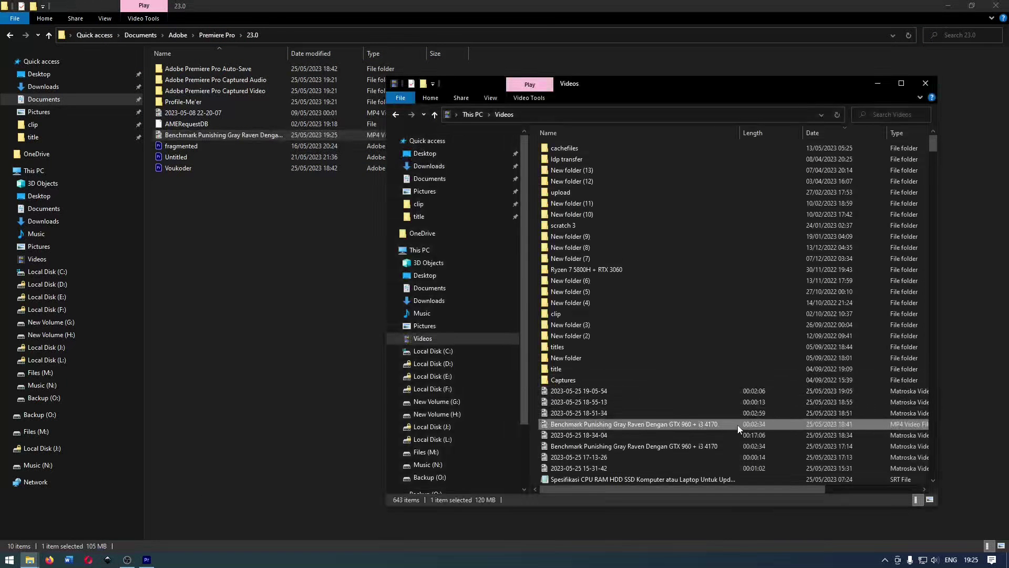